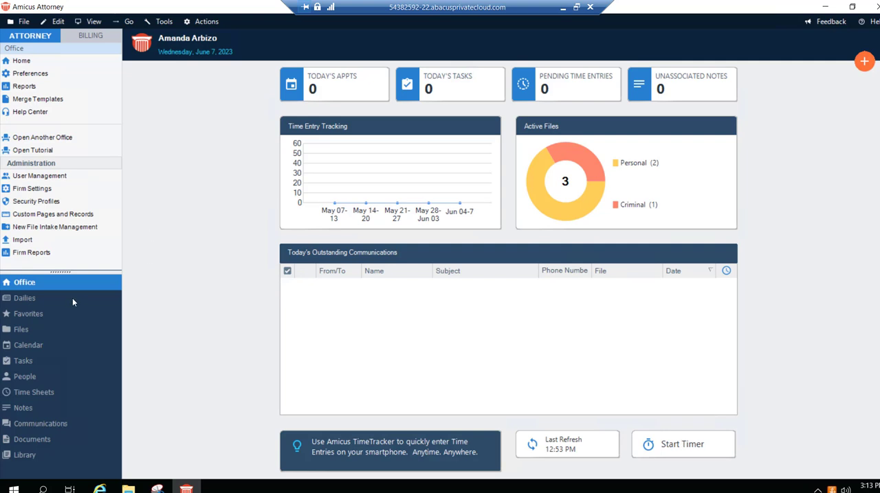
- Open the firm's Abacus Payment Exchange (APX) billing settings and review the firm/business email notifications, from service alerts to recurring payments
left_click(31, 189)
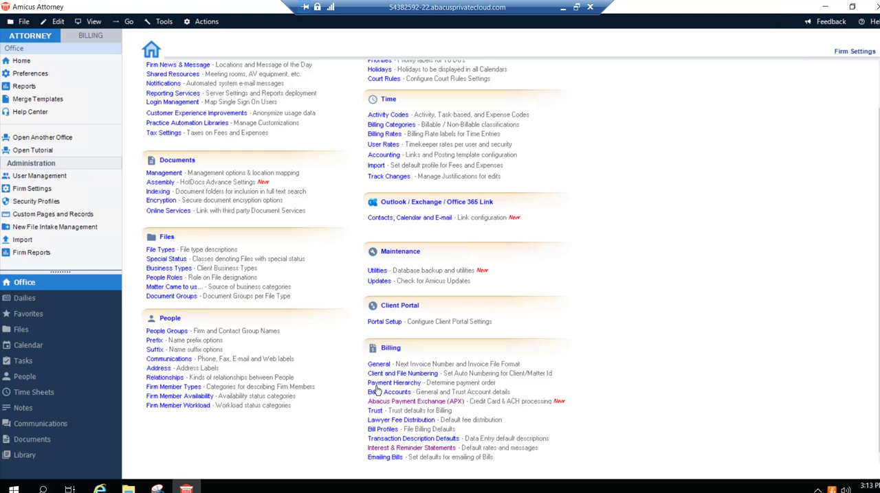
left_click(426, 404)
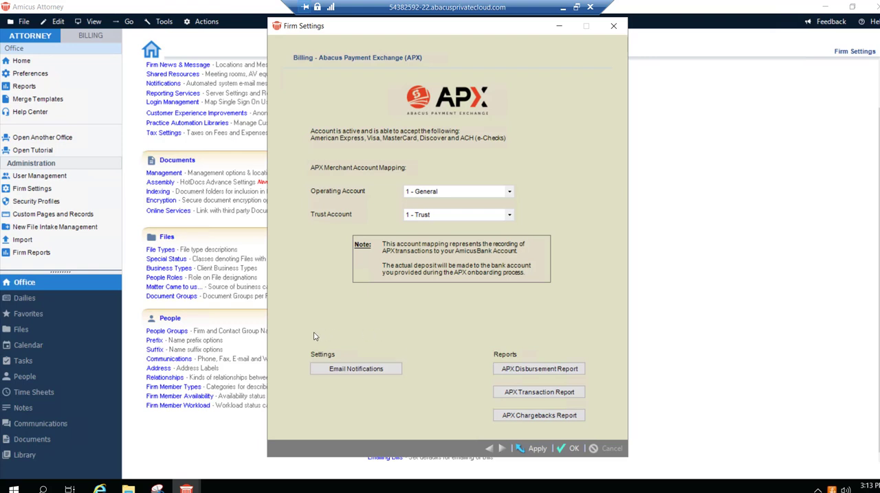
left_click(357, 370)
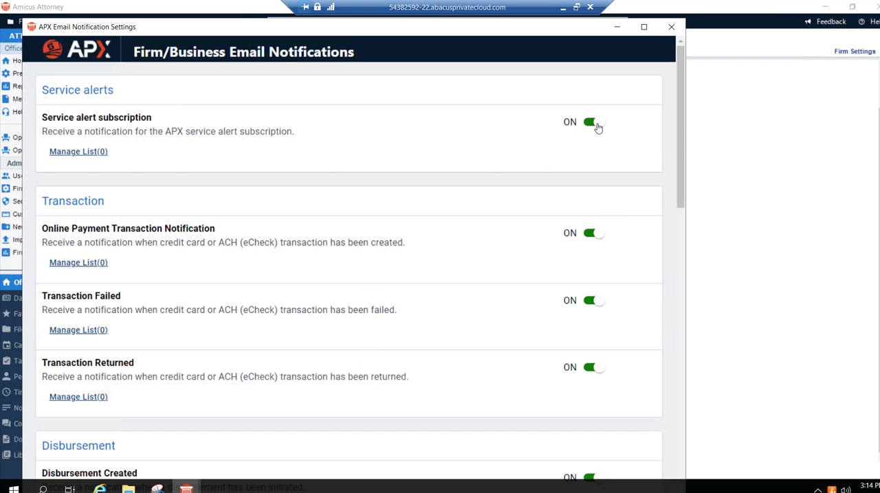
scroll(595, 141, "down", 3)
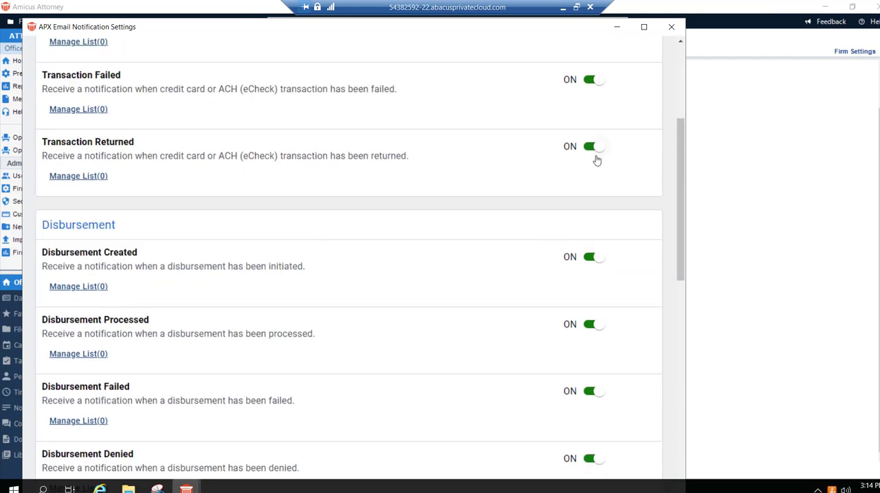
scroll(595, 159, "down", 2)
scroll(597, 161, "down", 8)
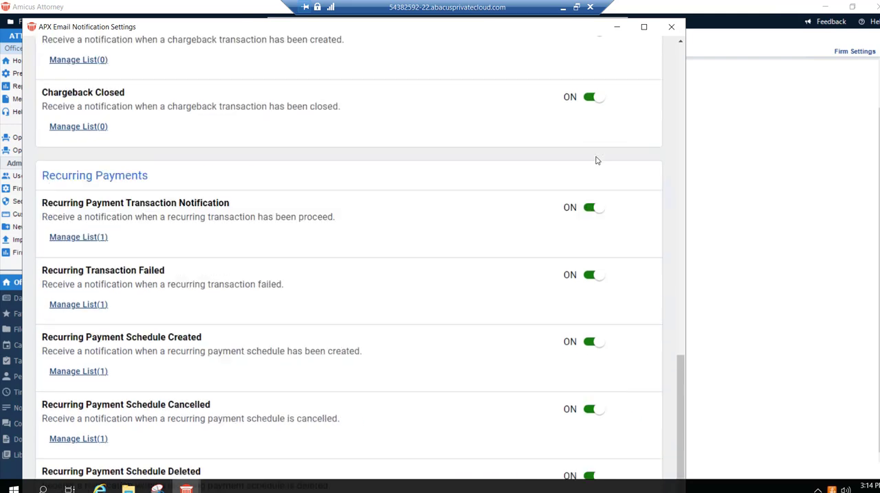
scroll(596, 160, "up", 13)
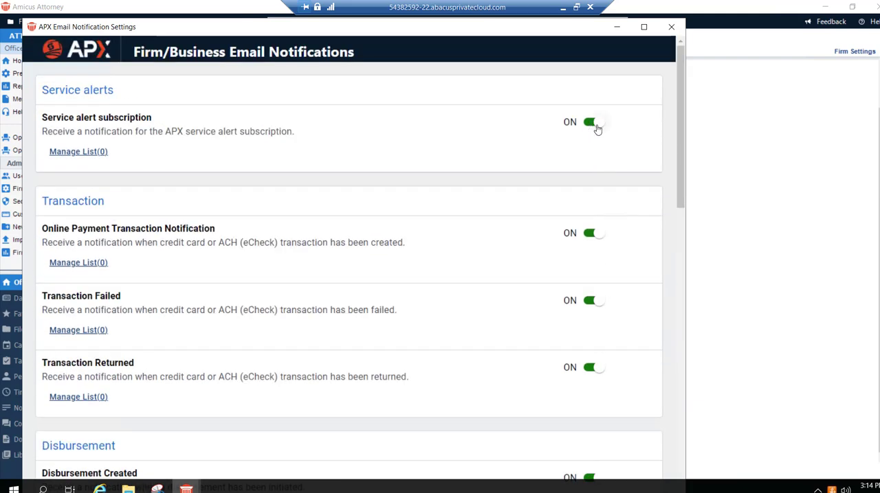
- Turn the service alert subscription notification off and back on
left_click(594, 124)
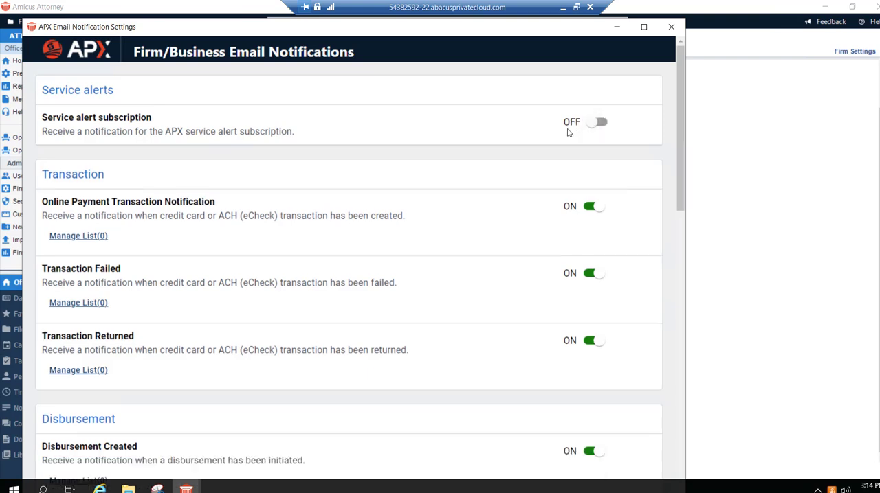
left_click(591, 124)
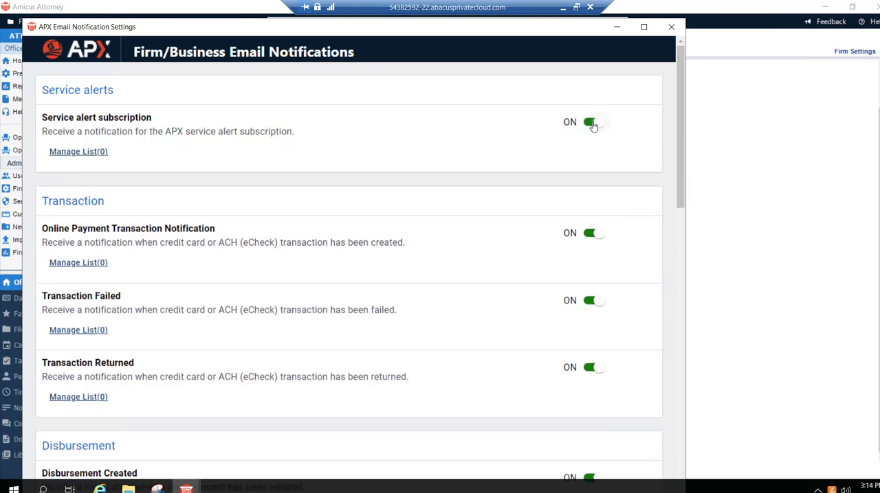
- Check the recipient list for the Transaction Returned notification and cancel without adding an email address
scroll(593, 125, "down", 2)
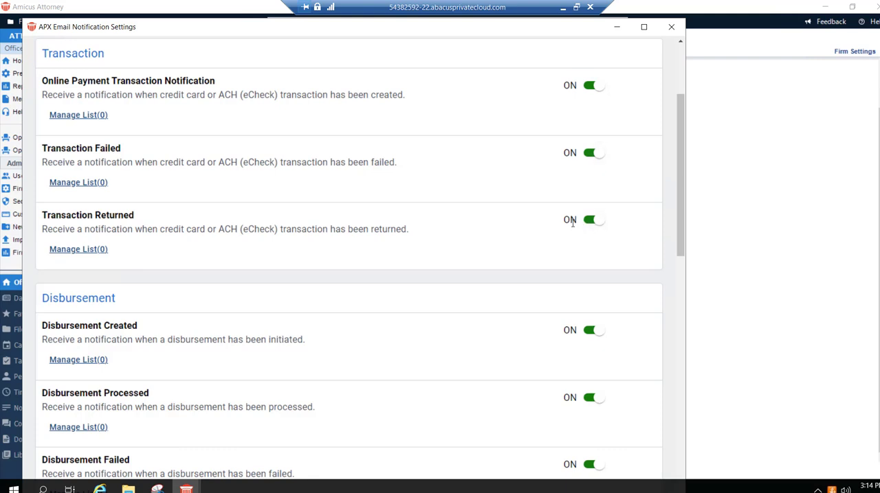
left_click(79, 249)
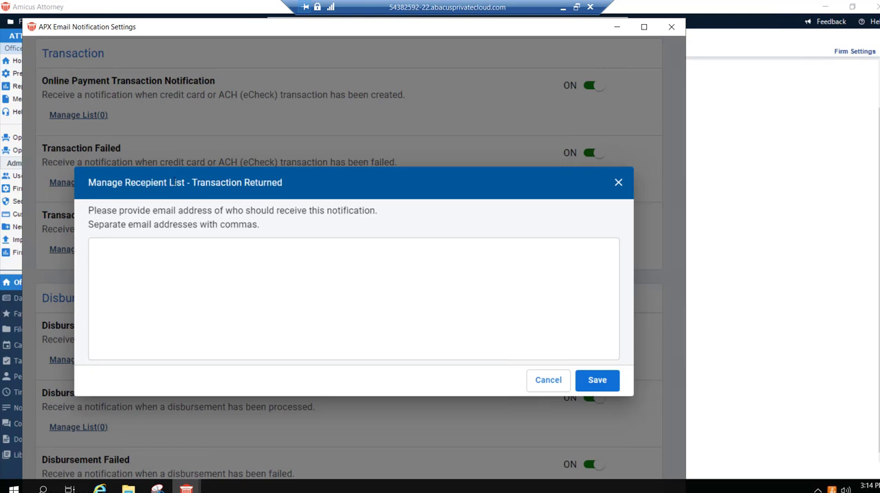
left_click(108, 257)
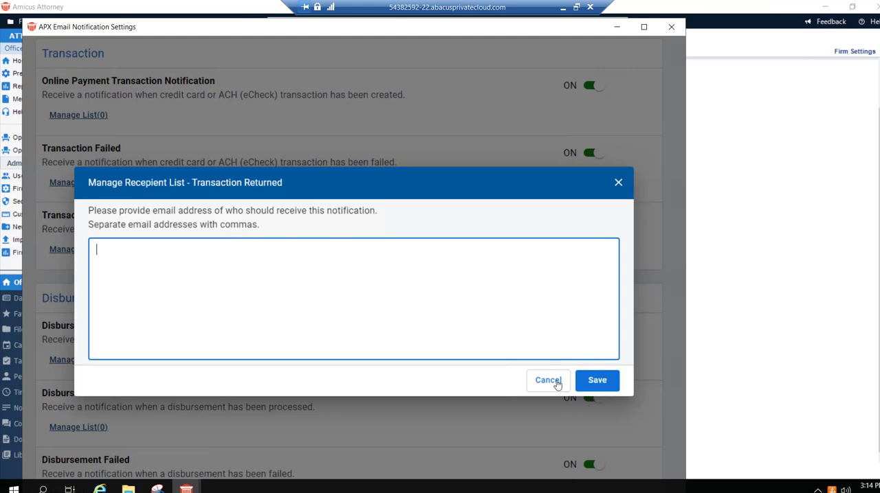
left_click(556, 383)
- Check the recipient list for the Recurring Payment Transaction Notification and cancel without changing it
scroll(147, 251, "down", 15)
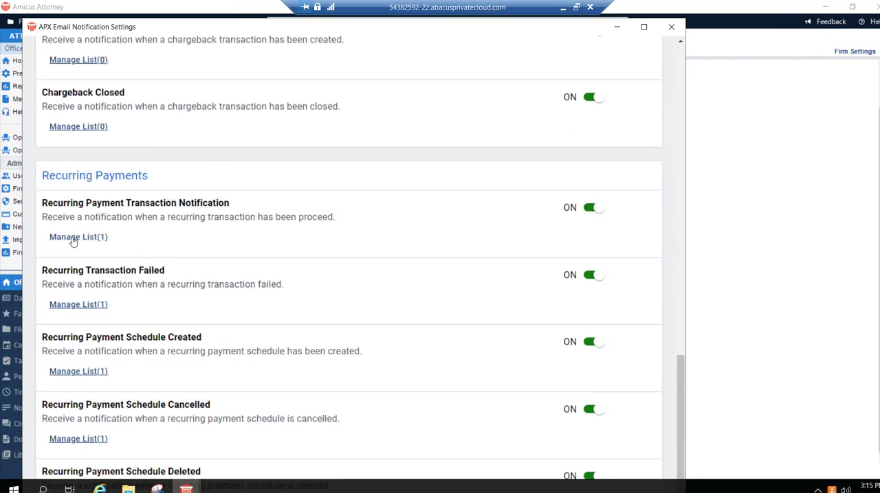
left_click(98, 238)
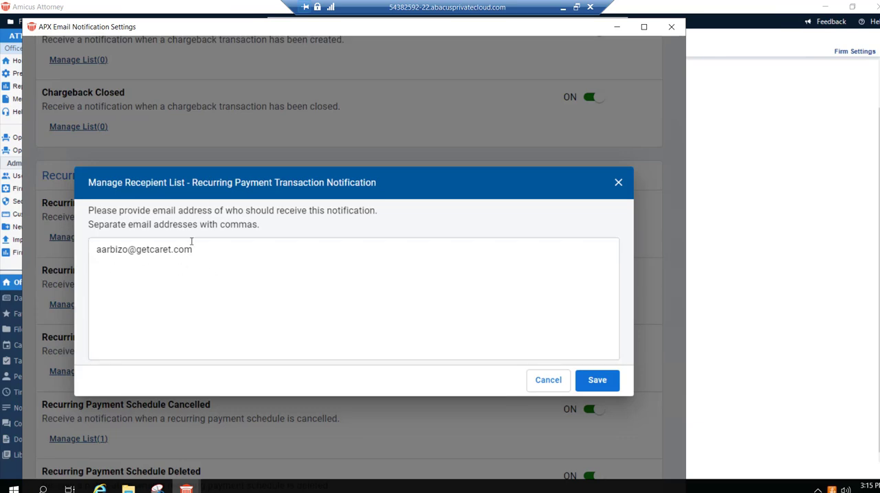
left_click(551, 380)
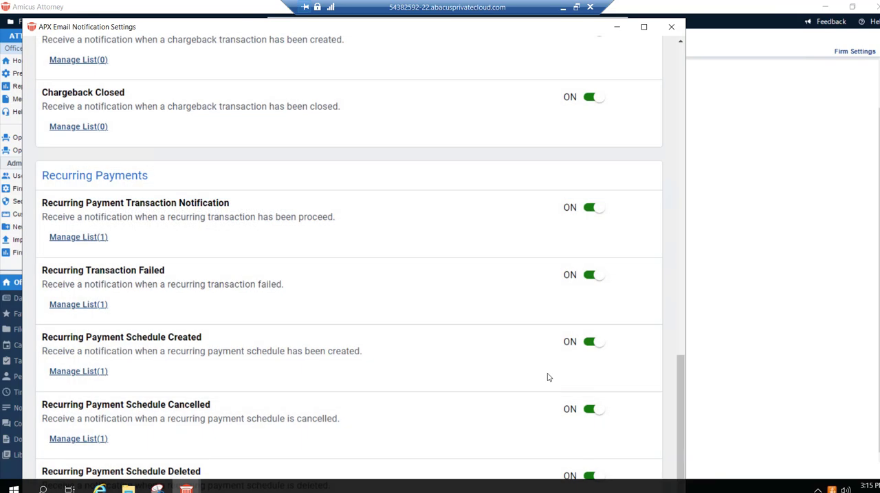
- Close the APX email notification settings and accept the APX firm settings
scroll(546, 377, "up", 12)
scroll(548, 377, "up", 2)
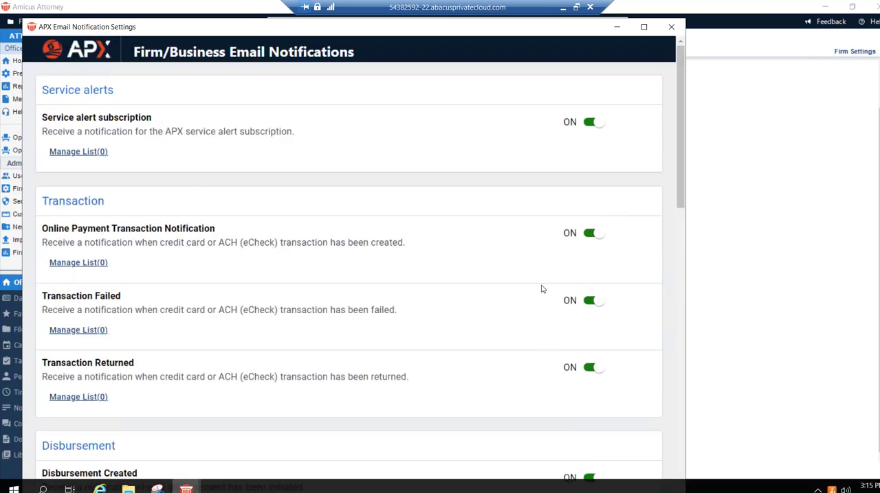
left_click(671, 29)
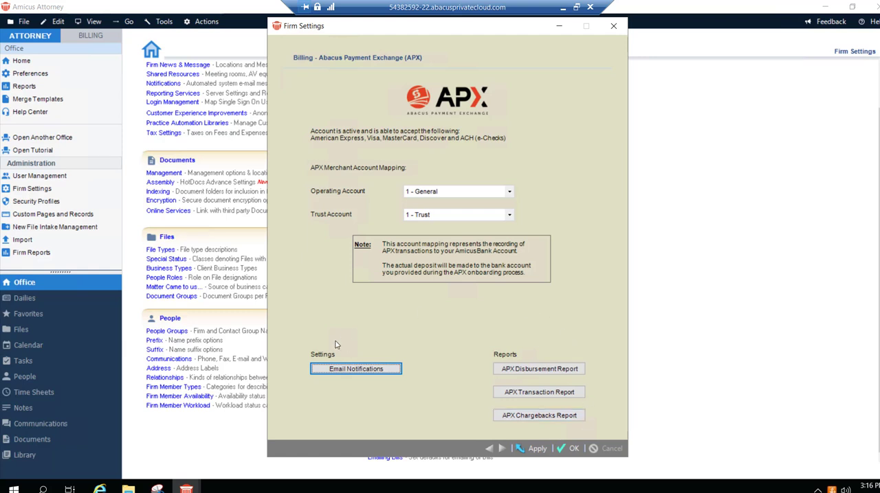
left_click(569, 449)
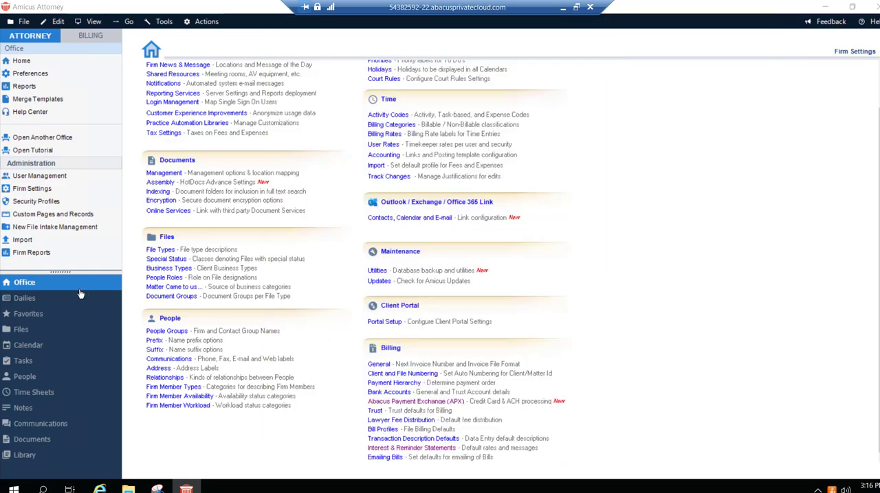
- Switch to Billing and open the Personal - Illness file from the files list
left_click(87, 37)
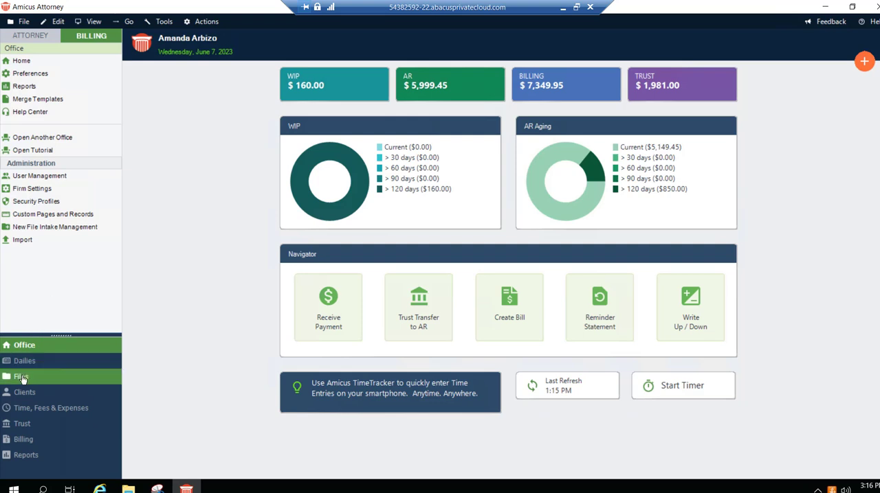
left_click(23, 378)
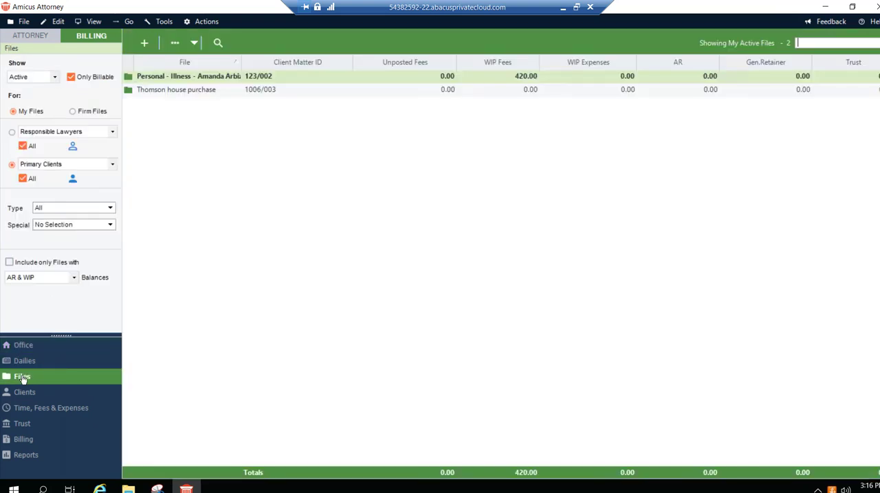
double_click(174, 78)
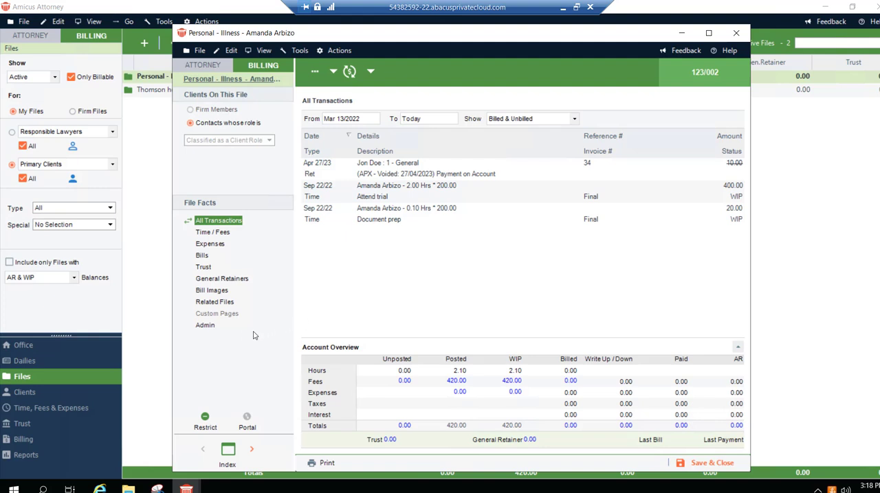
- Examine the file's bill settings for APX payment requests and credit card / ACH use, and save and close the file
left_click(206, 325)
left_click(213, 359)
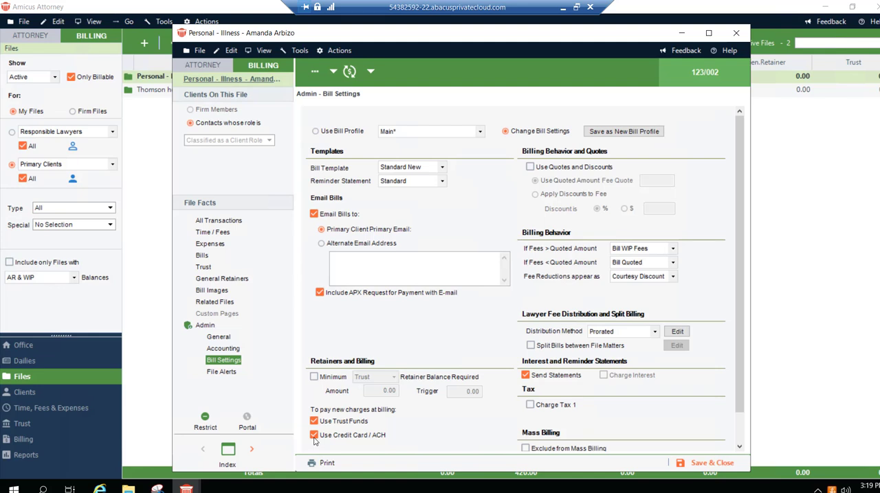
scroll(409, 423, "down", 1)
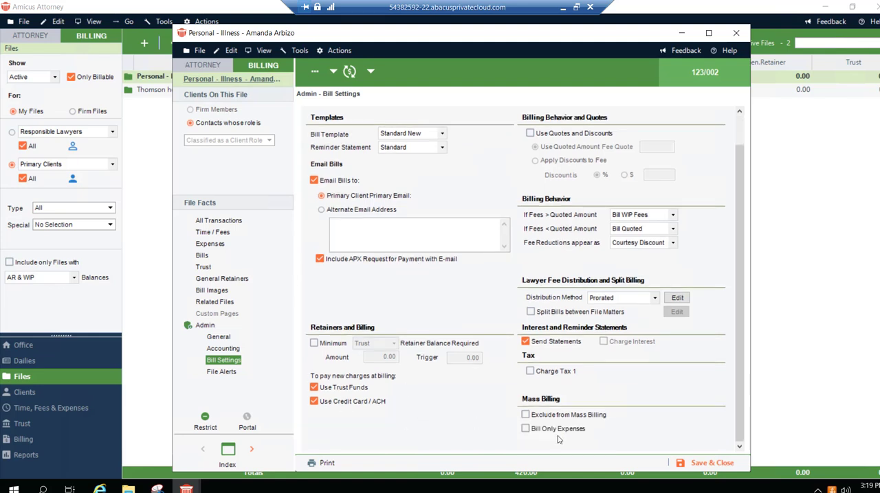
left_click(710, 465)
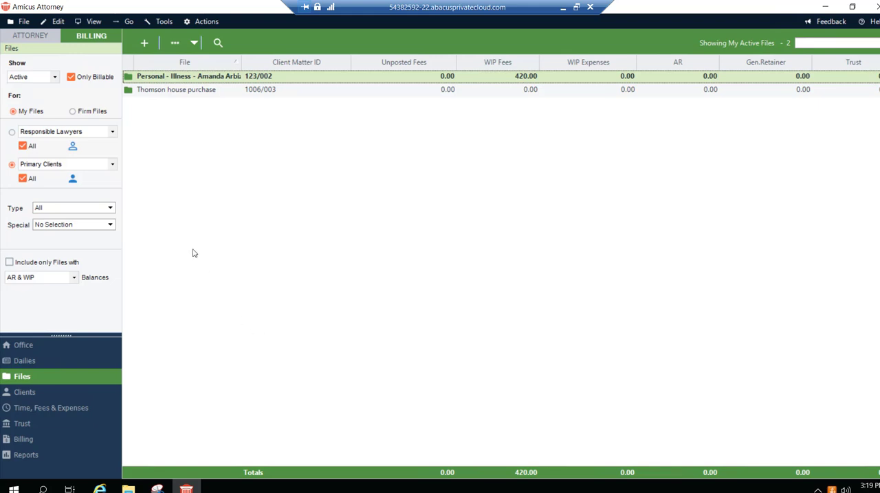
- Reopen the Personal - Illness file and start receiving a payment with the method Credit Card Payment (APX)
double_click(178, 78)
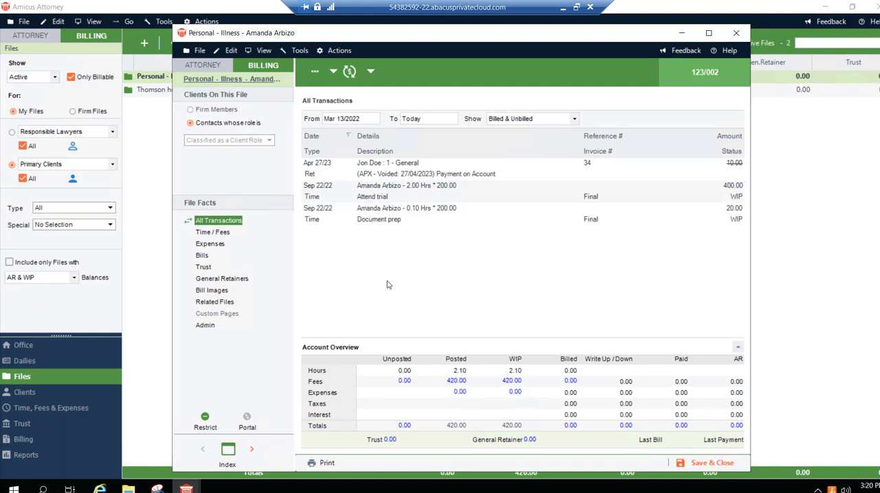
left_click(334, 72)
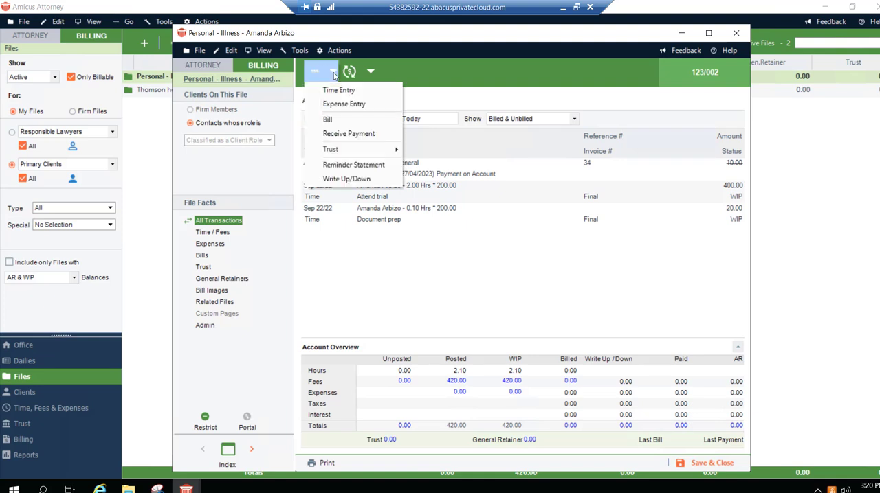
left_click(321, 135)
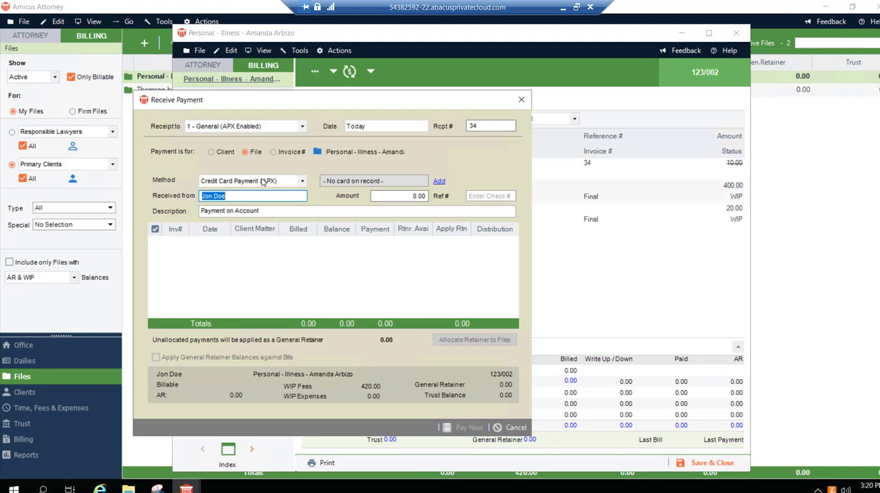
left_click(302, 183)
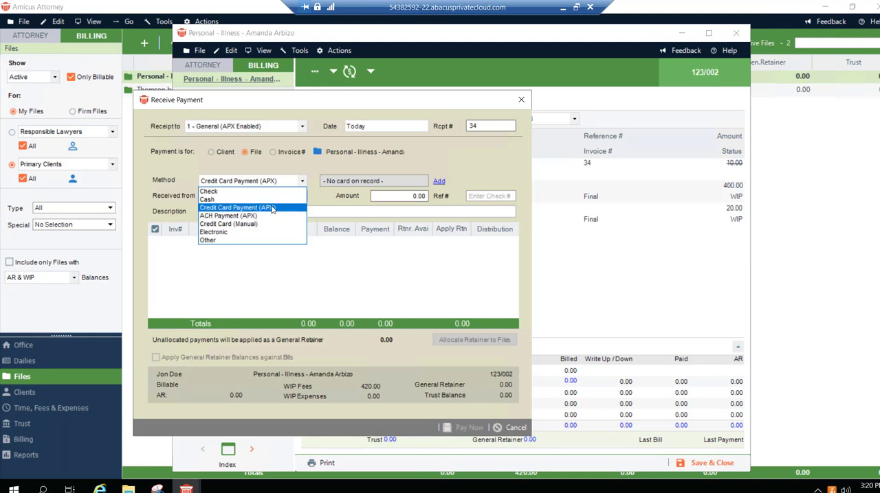
left_click(214, 209)
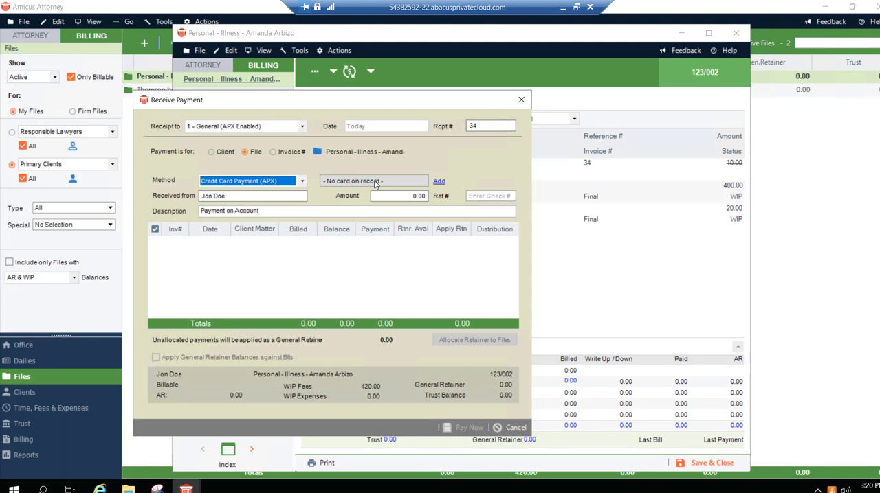
- Start adding a credit card payment method for the client and set its country to United States
left_click(439, 182)
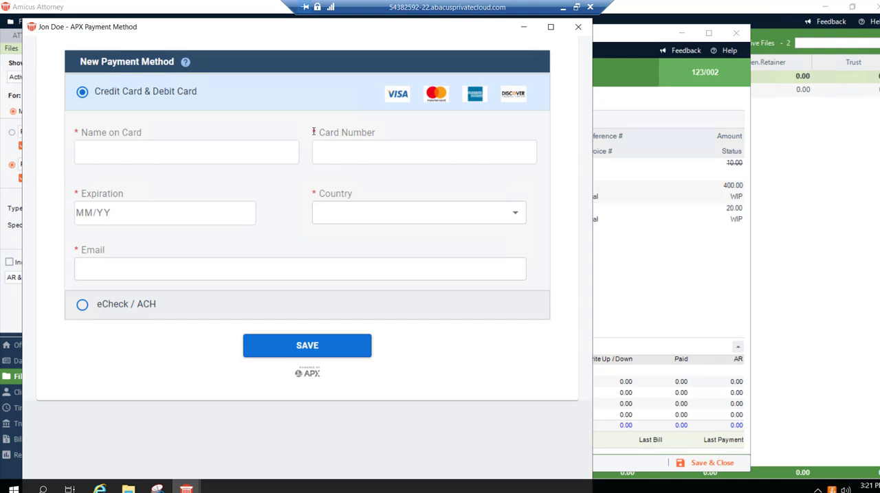
left_click(342, 215)
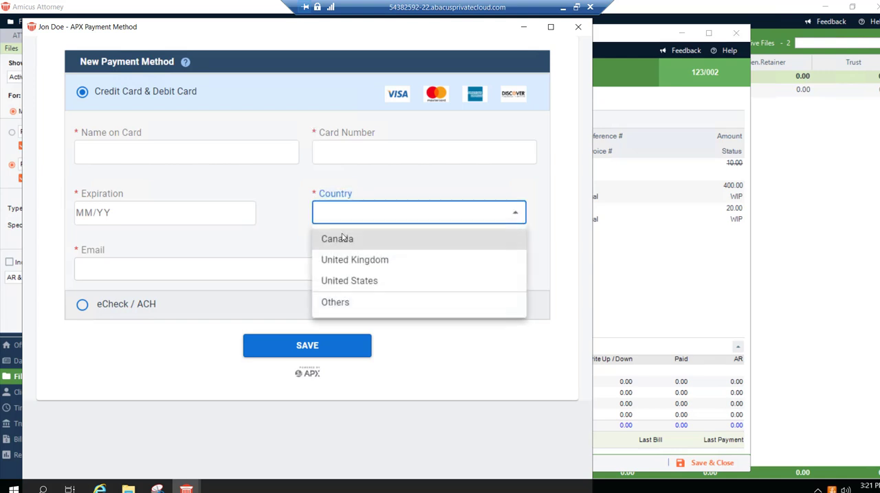
left_click(343, 282)
scroll(289, 220, "down", 2)
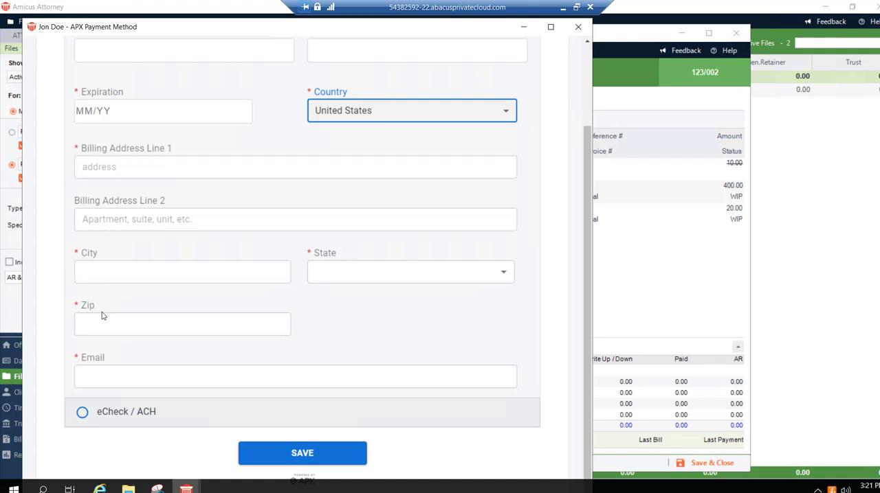
left_click(84, 376)
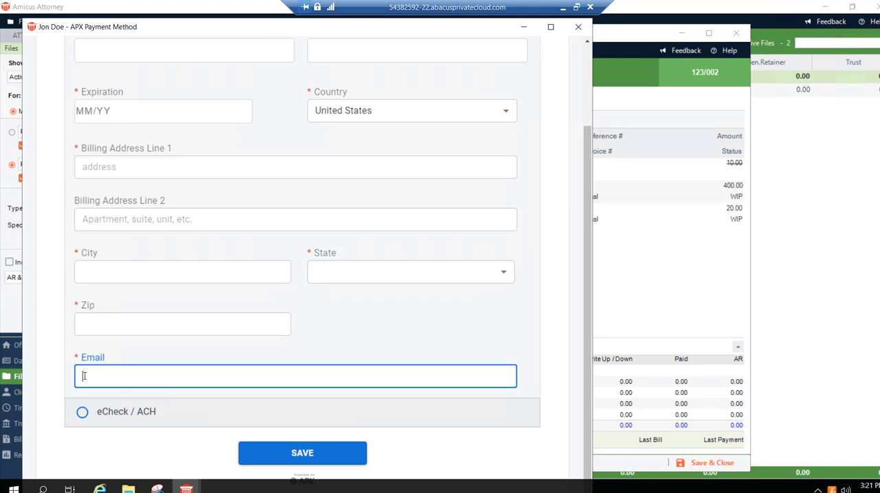
- Switch the new payment method to eCheck / ACH and close the form without saving
left_click(81, 415)
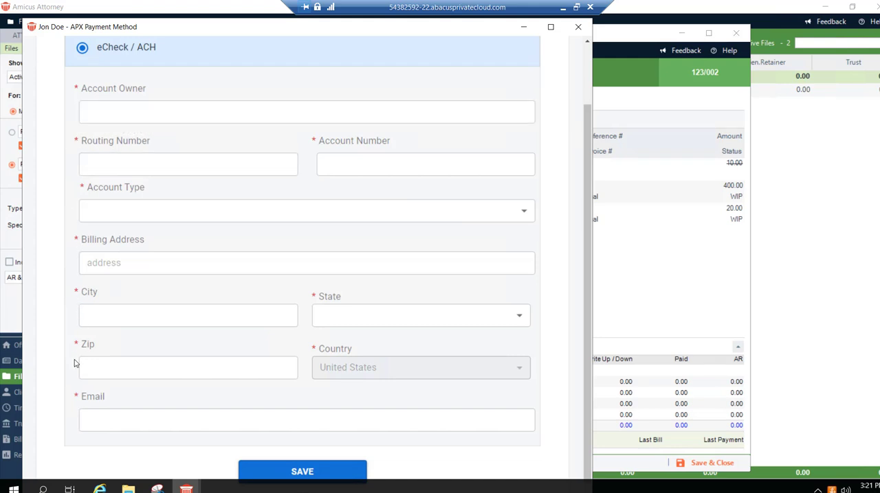
left_click(106, 421)
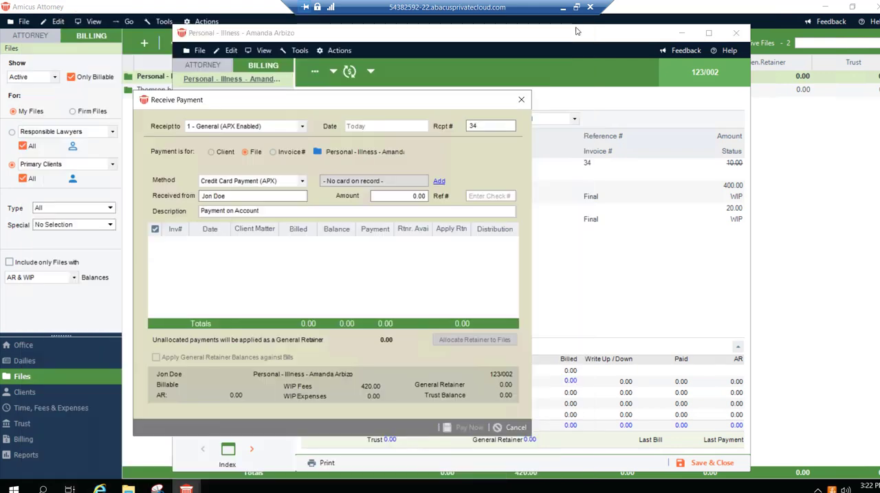
left_click(577, 28)
- Set up the file payment as ACH Payment (APX) for 200.00 from the saved checking account, and cancel it without paying
left_click(302, 182)
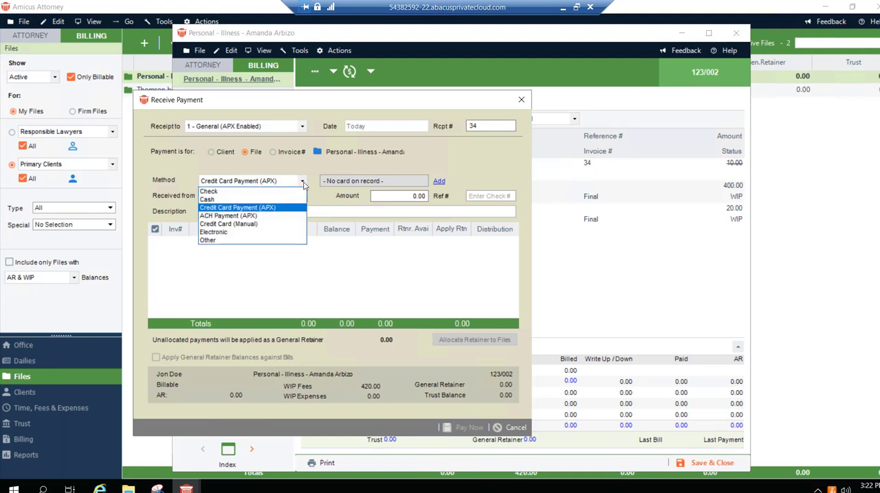
left_click(246, 216)
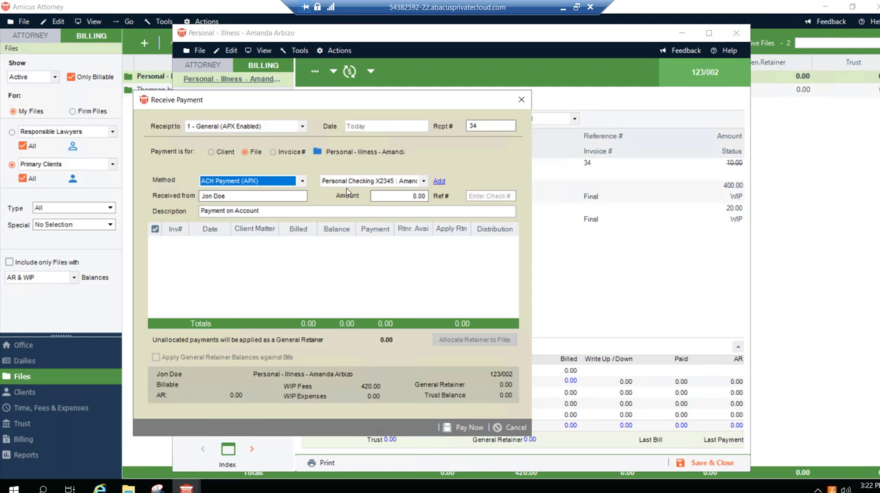
left_click(386, 196)
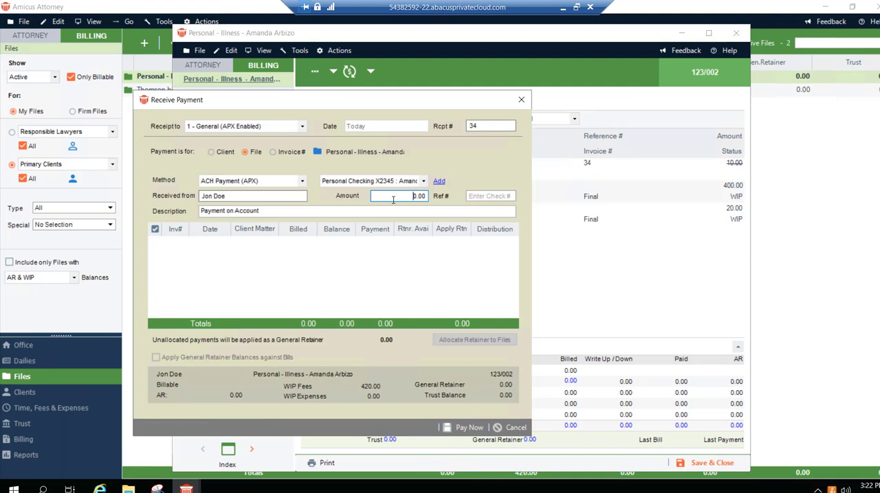
type("20")
left_click(260, 212)
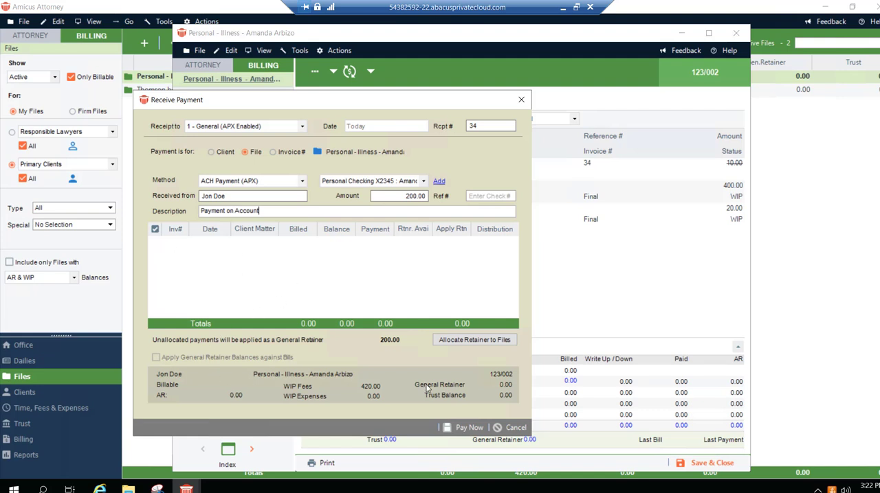
left_click(463, 427)
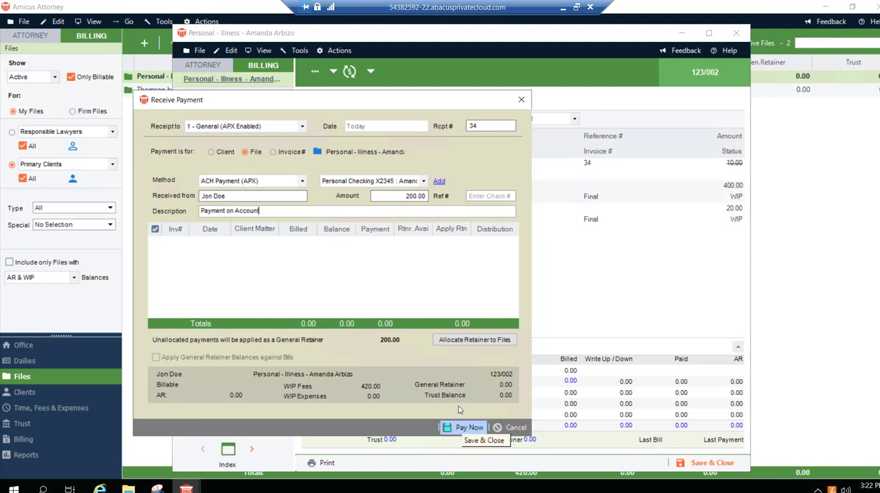
left_click(426, 196)
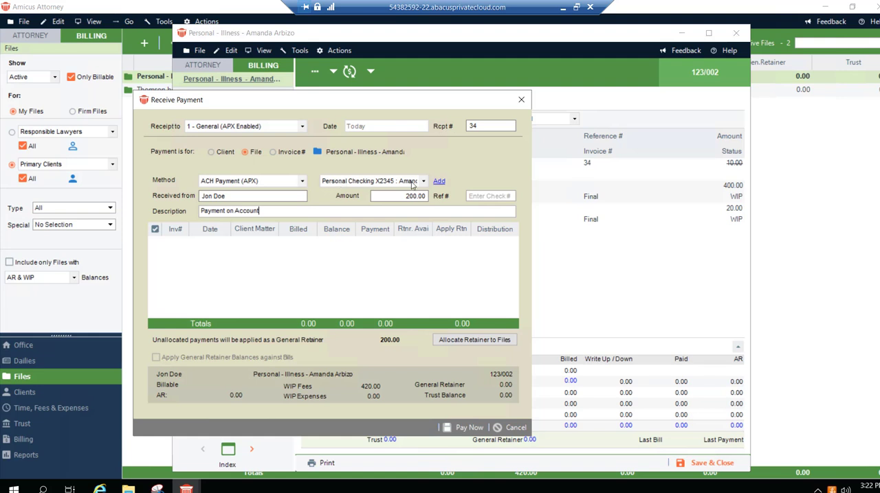
left_click(511, 428)
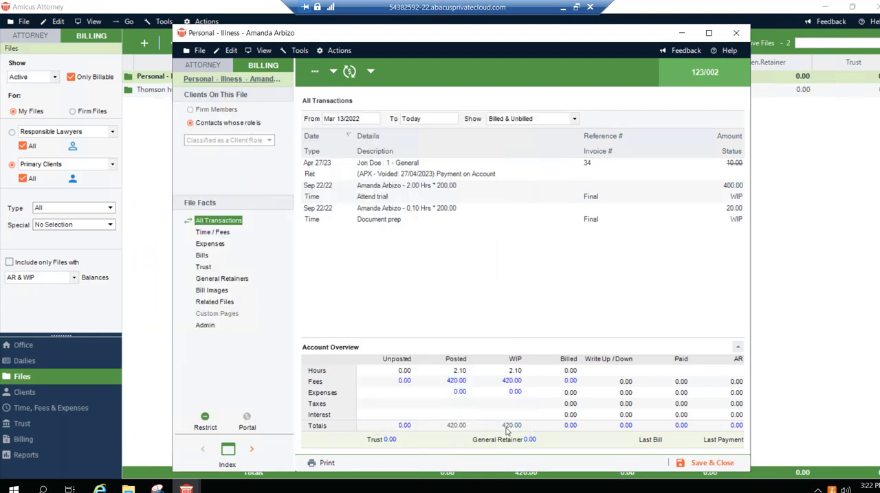
- Prepare a 200 trust receipt for the file with the method ACH Payment (APX), and cancel it without paying
left_click(332, 72)
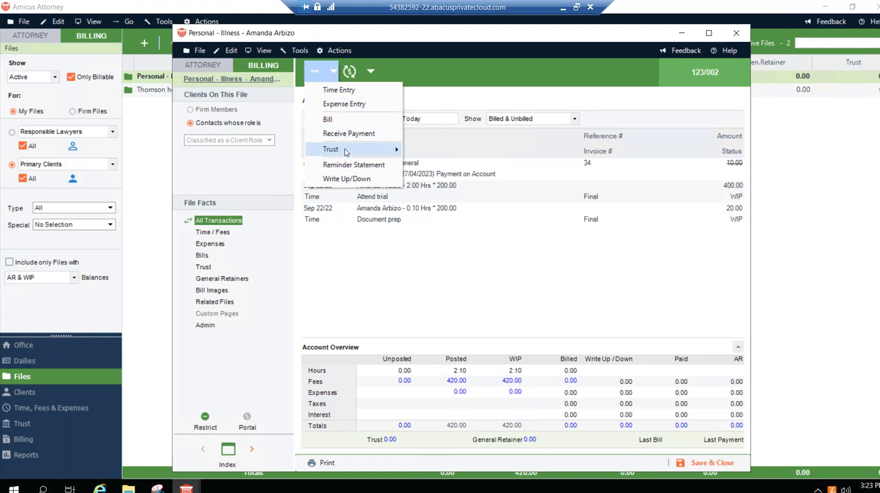
mouse_move(345, 150)
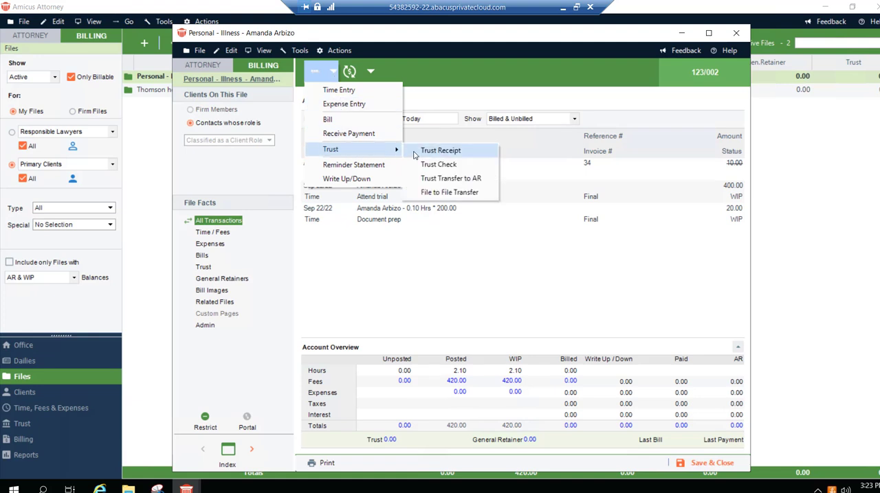
left_click(440, 150)
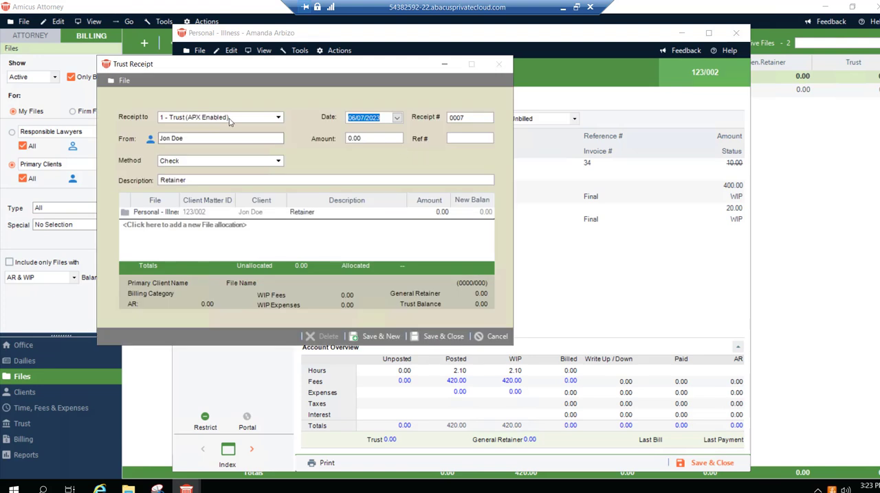
left_click(222, 163)
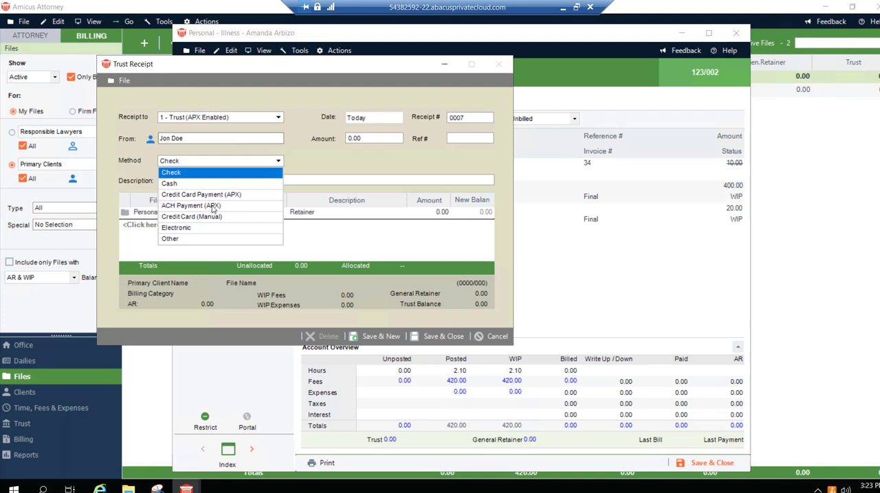
left_click(213, 206)
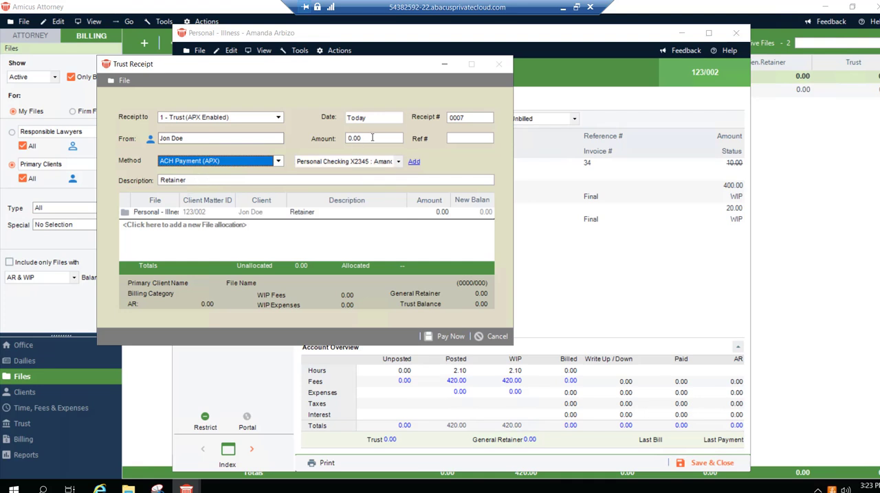
left_click_drag(371, 138, 336, 140)
type("200")
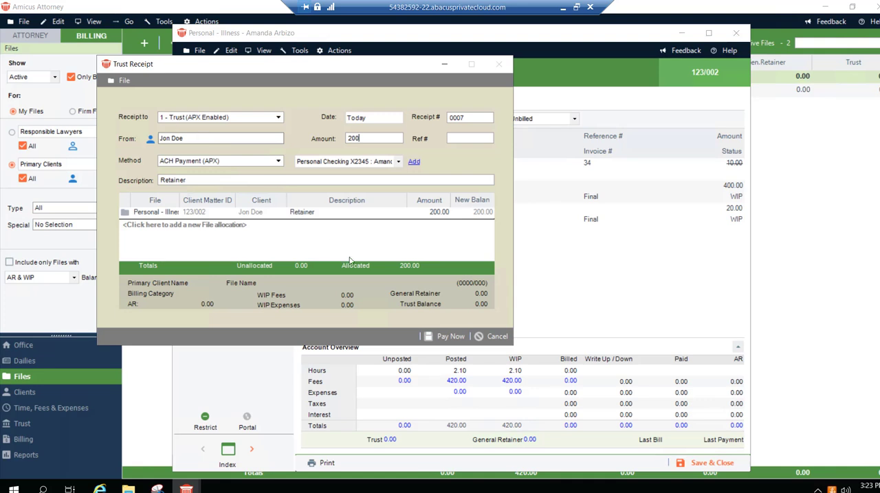
left_click(489, 337)
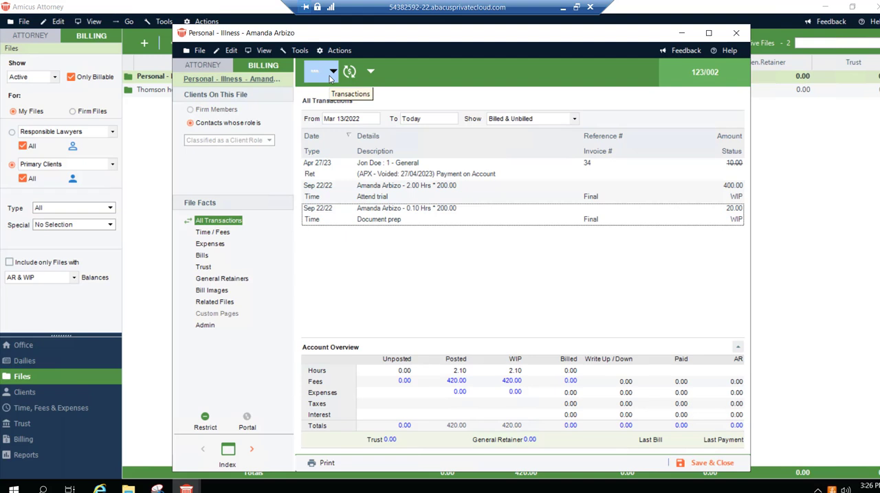
- Start a bill for the file and review the sample PayNow images: client email, payment page, new payment method form, client receipt and firm confirmation
left_click(334, 72)
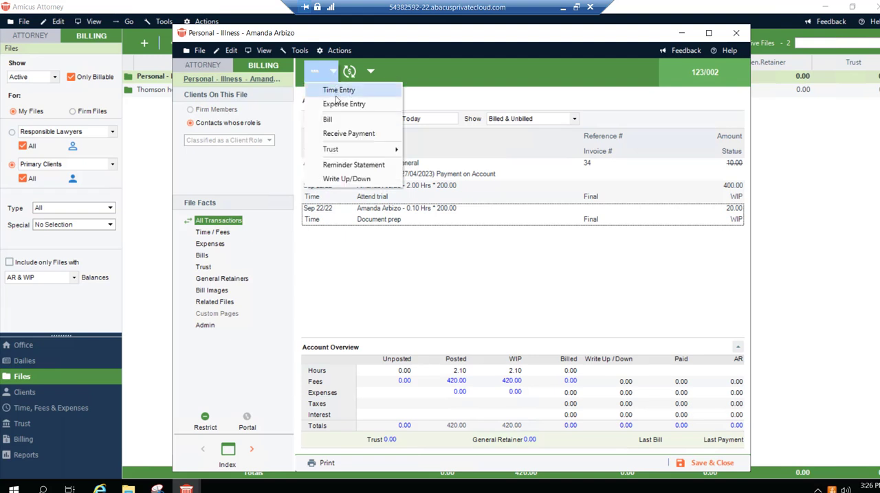
left_click(336, 120)
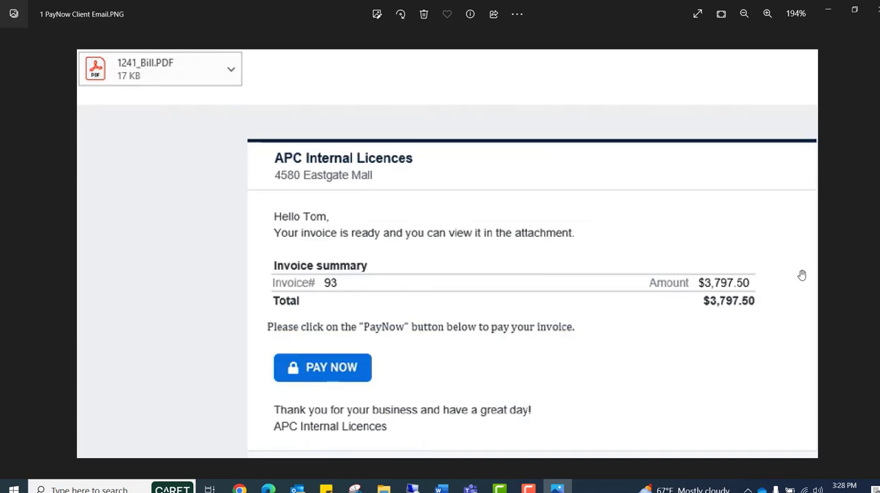
left_click(867, 246)
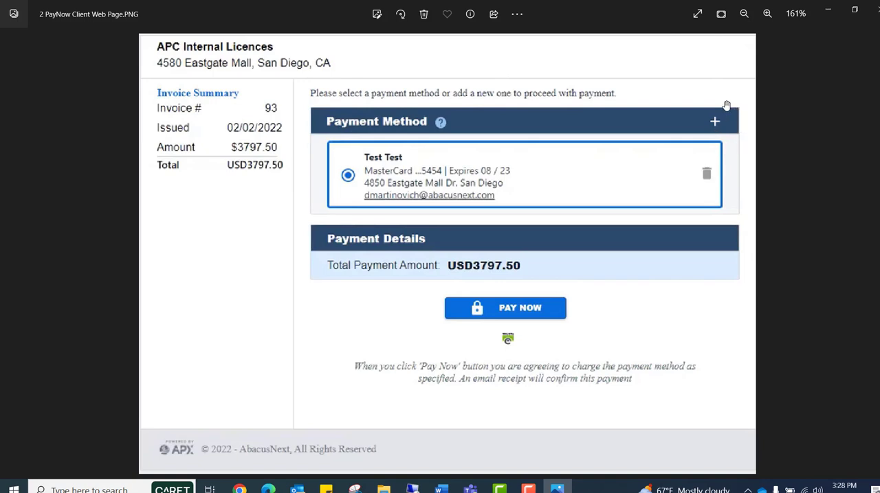
left_click(871, 254)
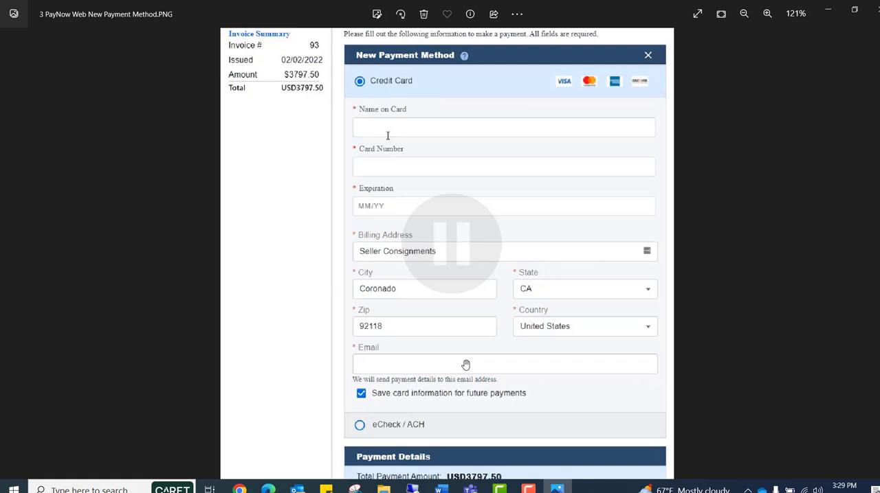
key("Left")
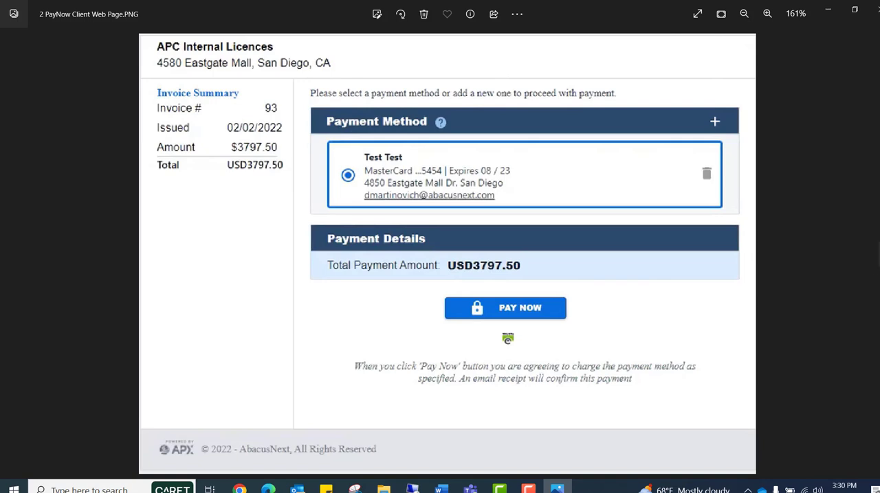
left_click(878, 253)
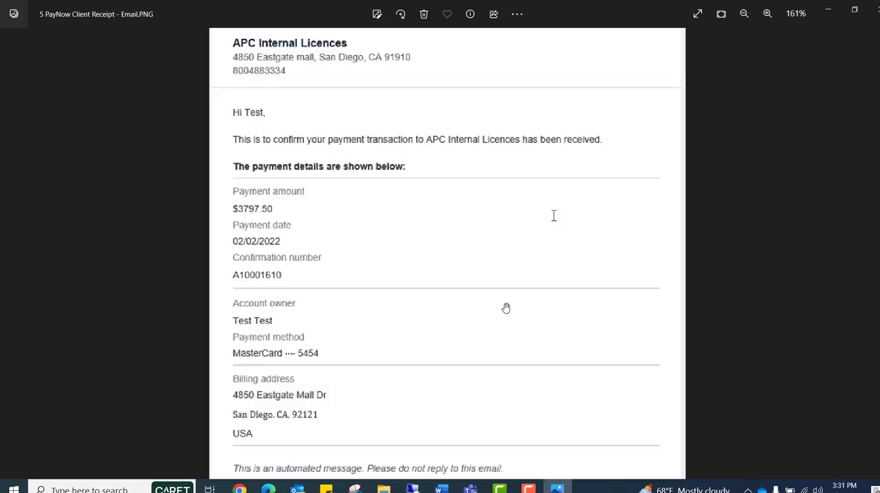
key("Right")
key("Right")
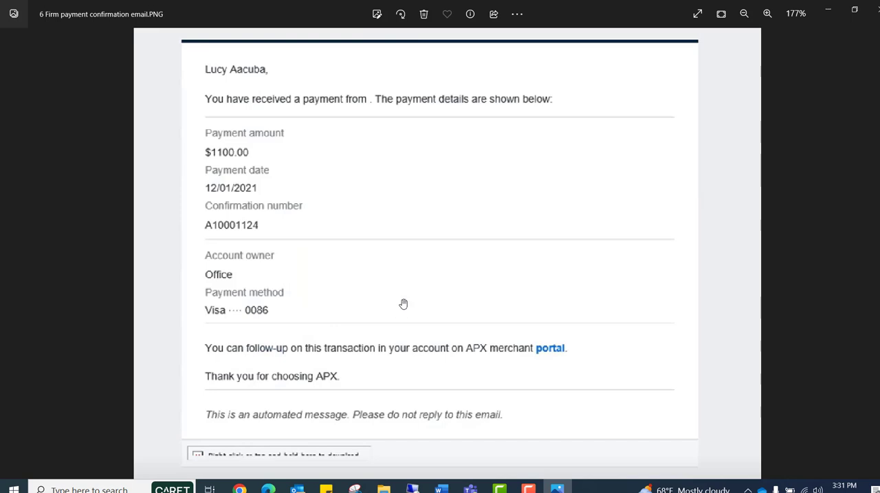
- Switch back to Amicus Attorney and start a new recurring payment schedule for the Personal - Illness file, keeping the deposit to Operating (General)
left_click(413, 489)
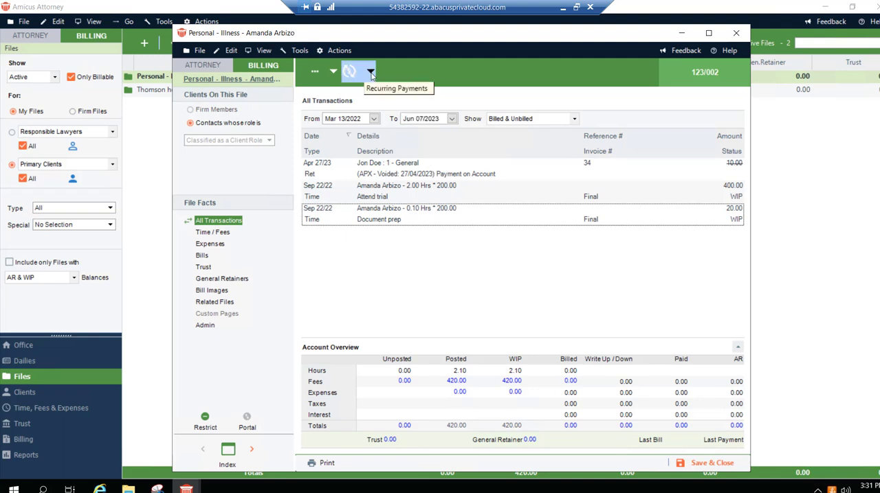
left_click(370, 72)
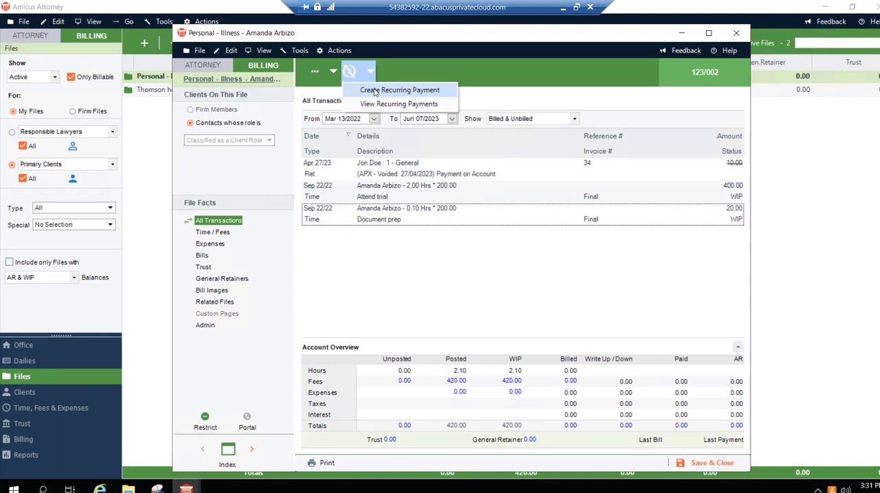
left_click(375, 90)
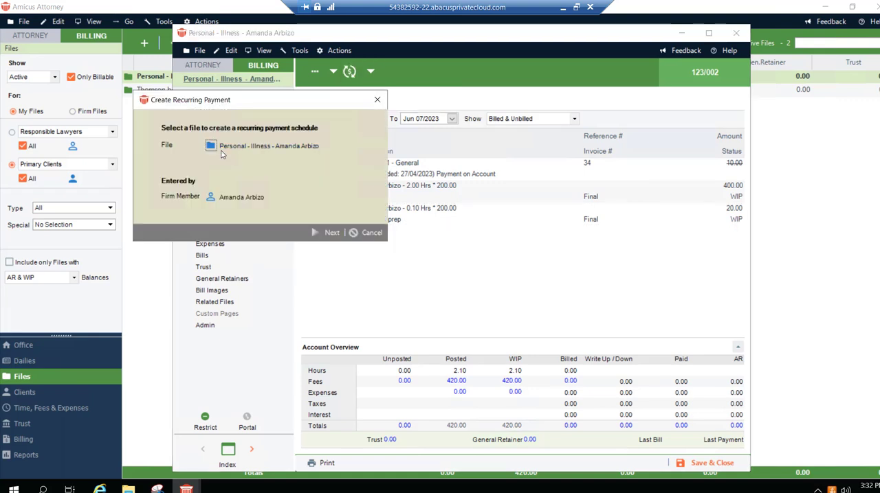
left_click(328, 234)
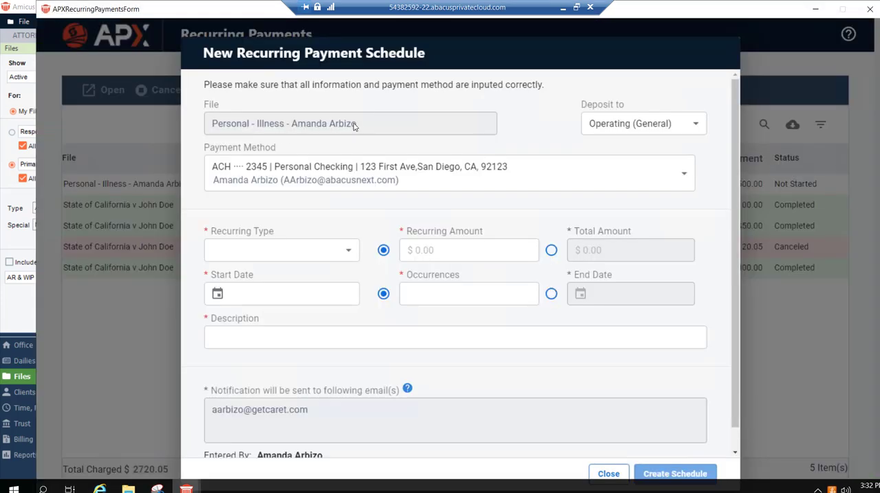
left_click(618, 131)
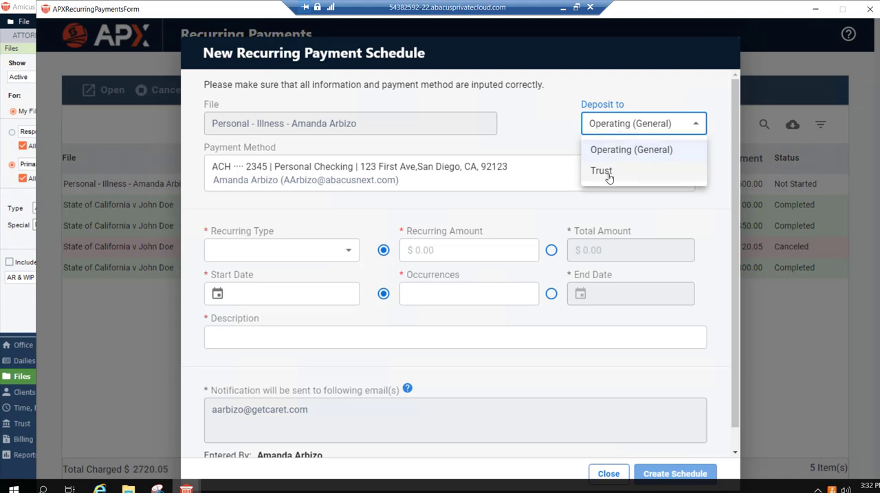
left_click(605, 128)
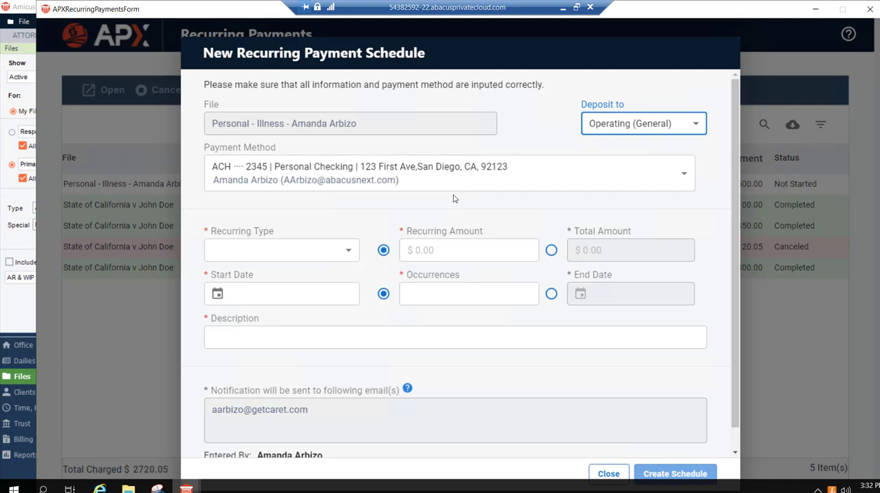
- Set the schedule to Monthly with a recurring amount of 300.00, start date 06/09/2023 and 6 occurrences
left_click(328, 257)
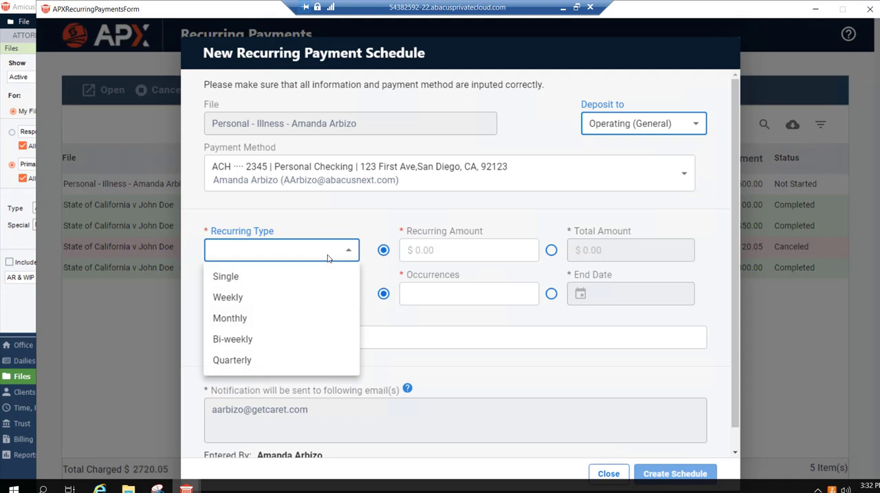
left_click(259, 325)
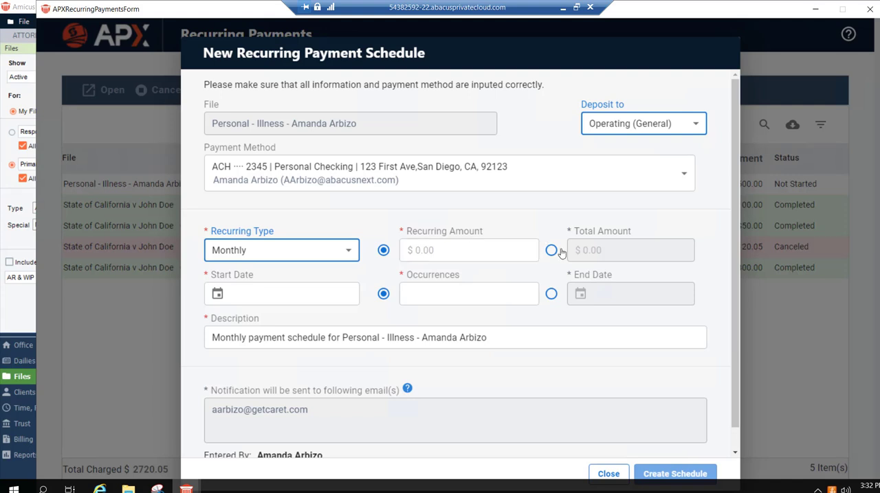
left_click(409, 250)
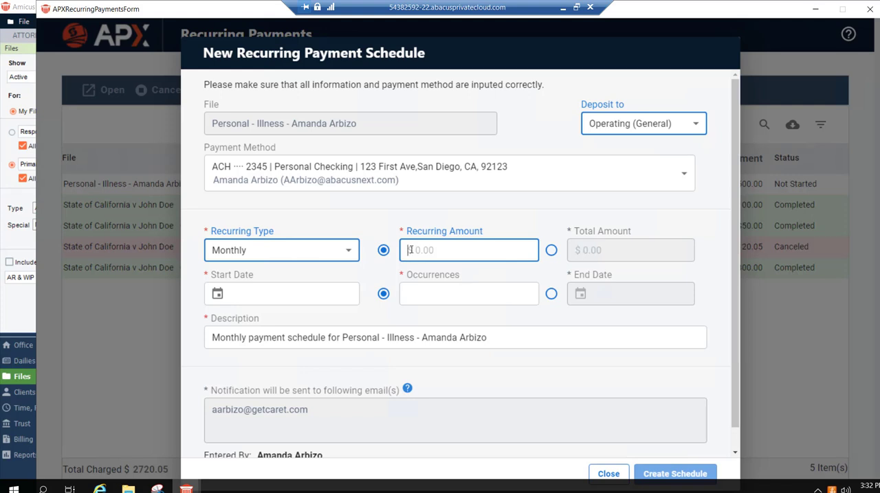
type("300")
left_click(217, 293)
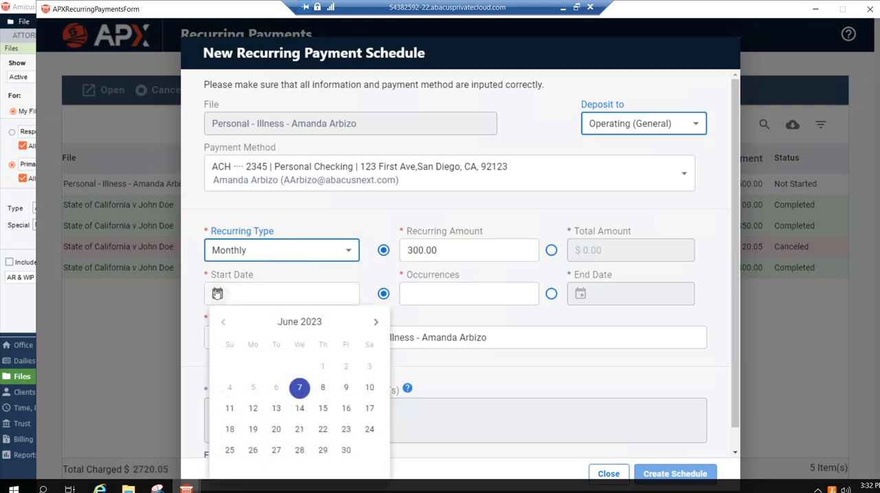
left_click(346, 389)
left_click(428, 295)
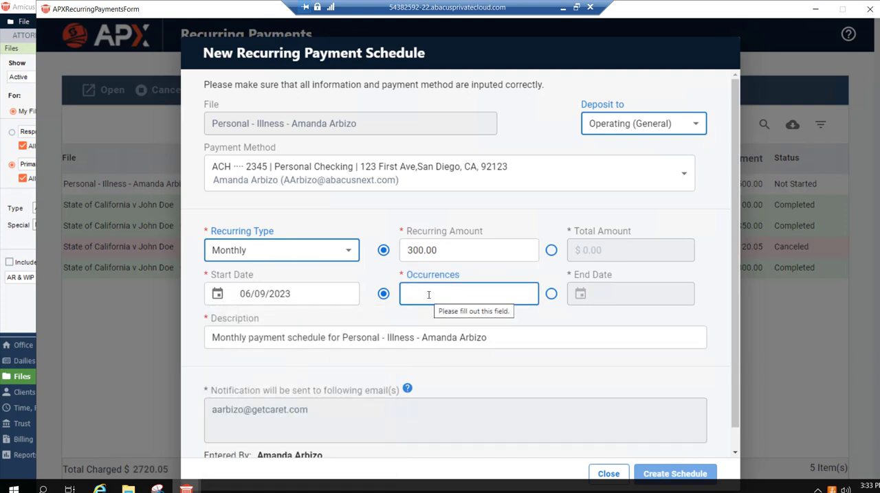
type("6")
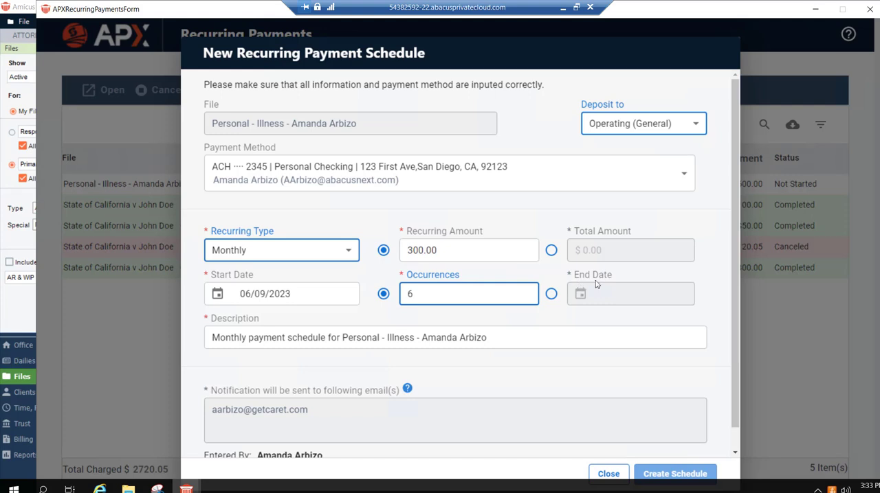
left_click(574, 318)
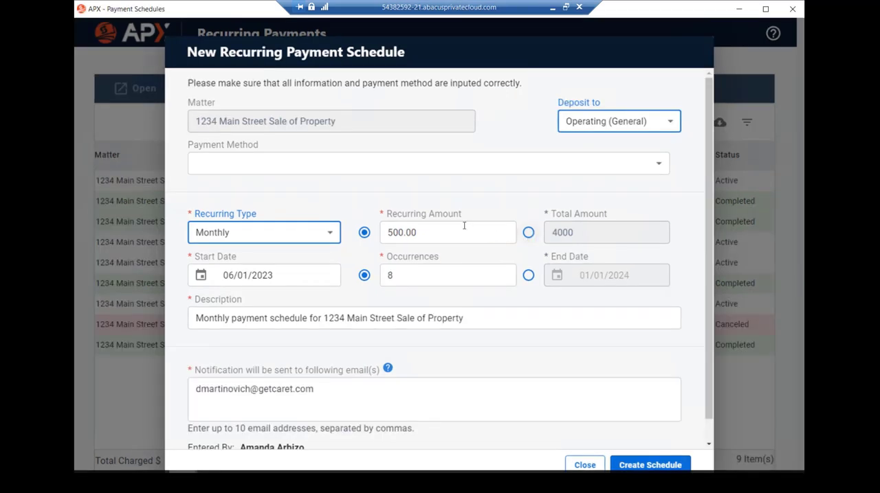
- Clear the recurring amount of the 1234 Main Street Sale of Property schedule and base the schedule on its total amount instead
left_click_drag(440, 231, 392, 231)
left_click(385, 232)
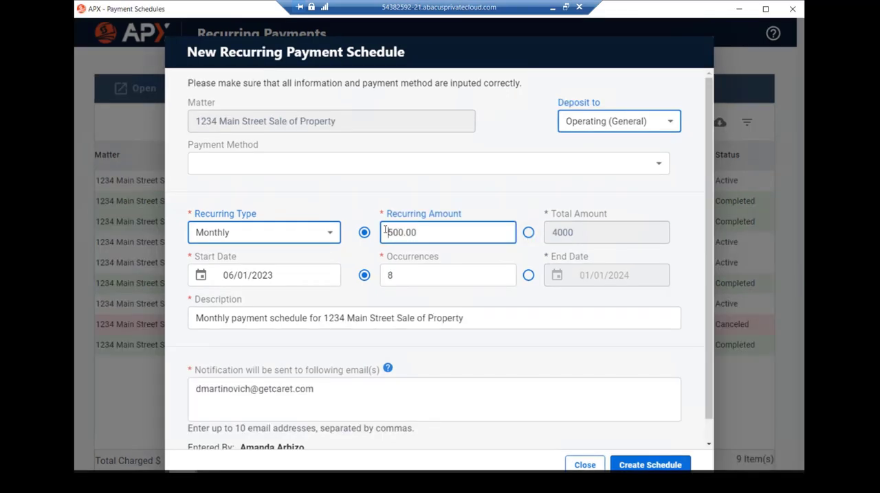
key("Delete")
key("Delete")
key("Delete")
key("Delete")
key("Delete")
key("Delete")
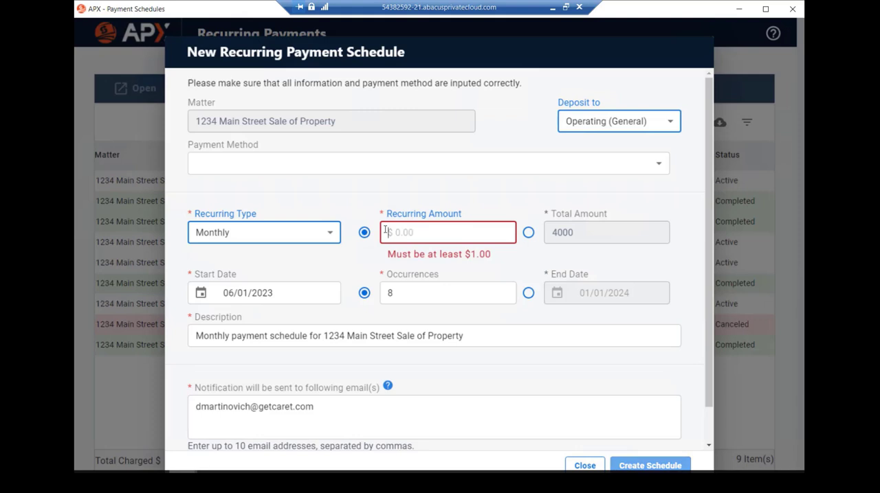
left_click(527, 234)
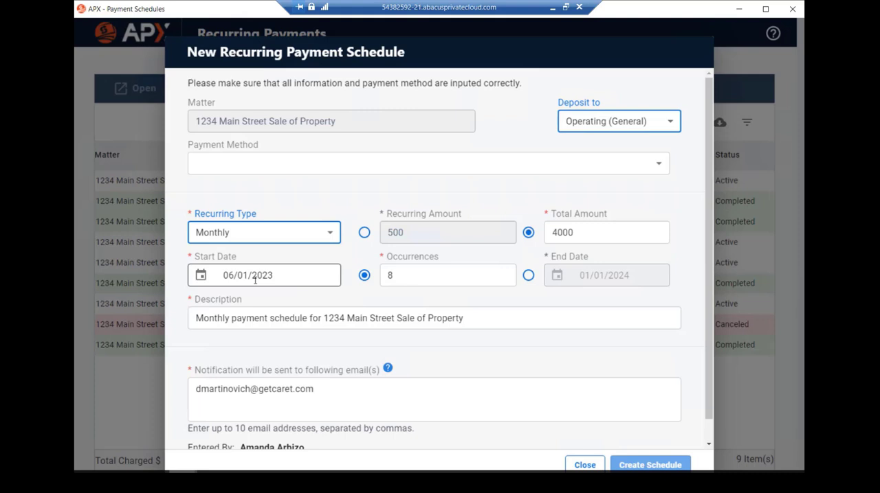
- Set the number of occurrences for the 1234 Main Street Sale of Property schedule to 6
left_click(399, 273)
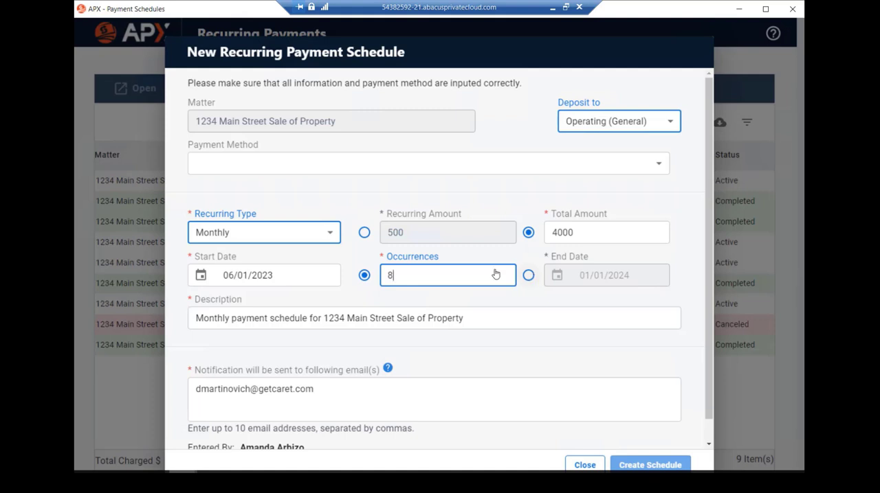
double_click(378, 276)
type("6")
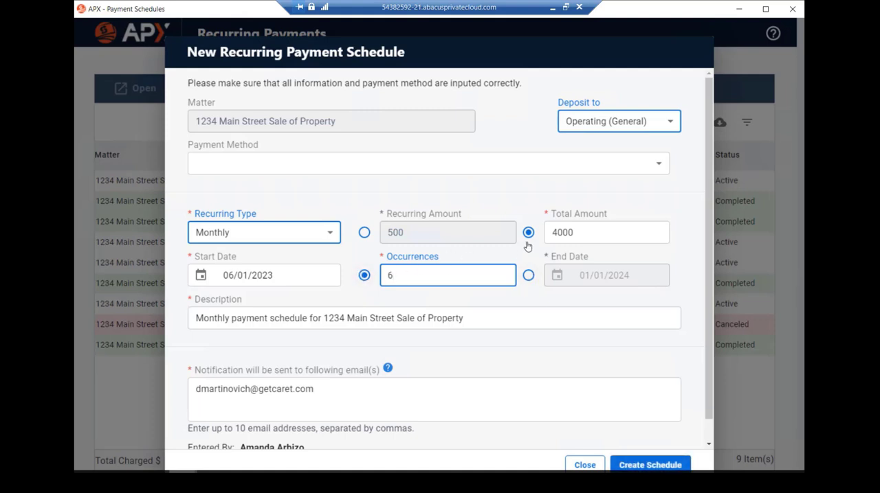
left_click(523, 293)
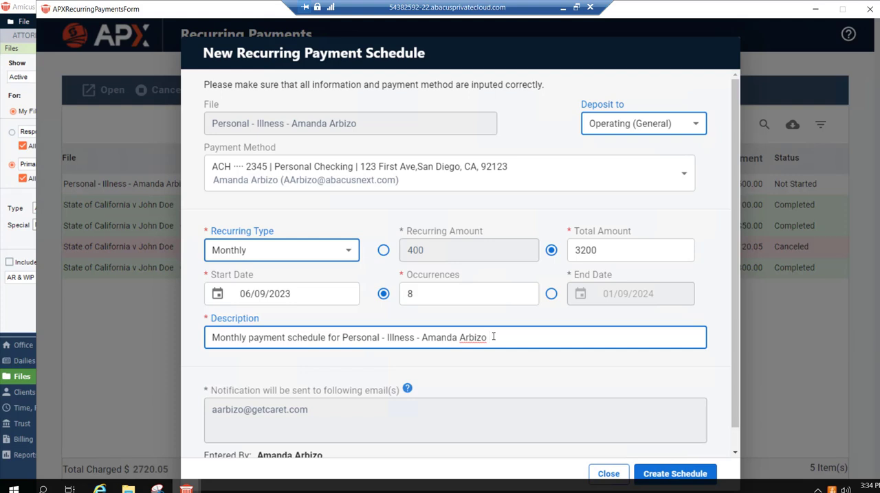
- Try adding 123 to the Personal - Illness schedule's description, remove it, and close the form without creating the schedule
left_click_drag(493, 336, 306, 339)
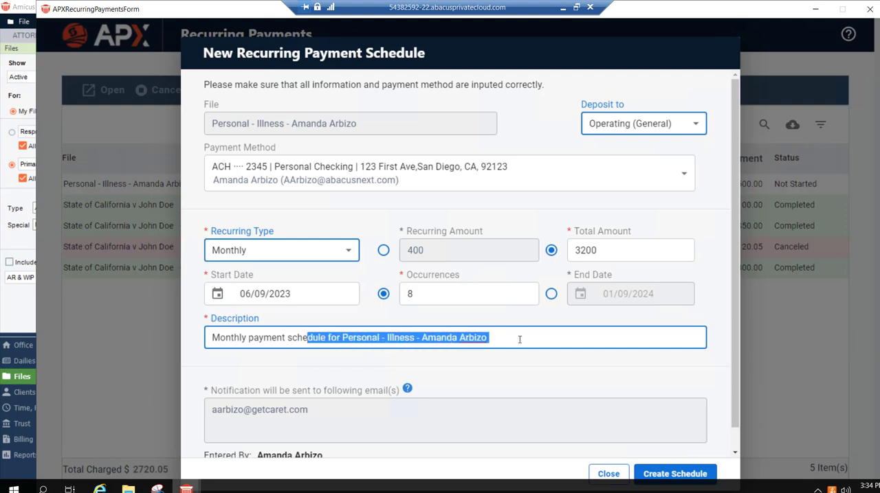
left_click(520, 340)
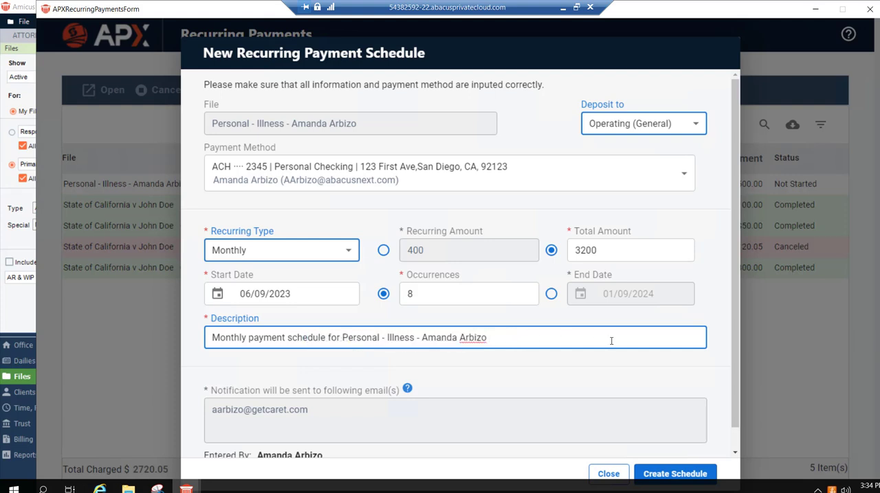
type("123")
key("BackSpace")
key("BackSpace")
key("BackSpace")
scroll(222, 383, "down", 1)
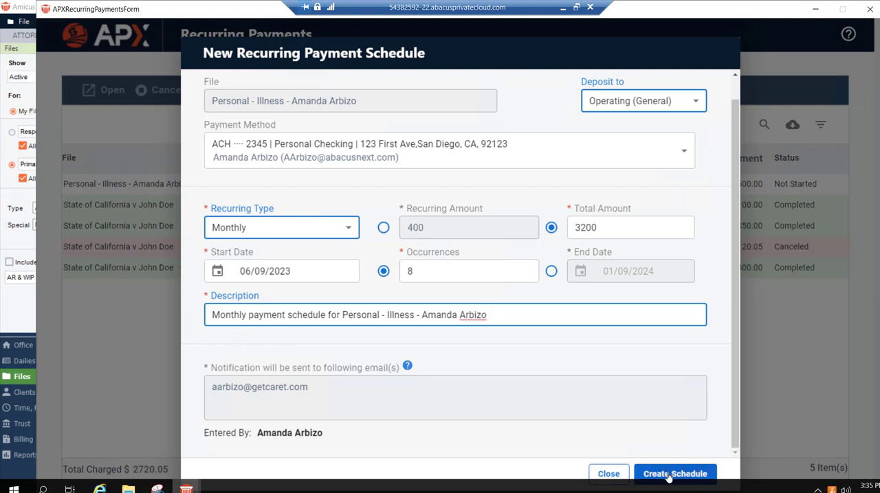
left_click(611, 474)
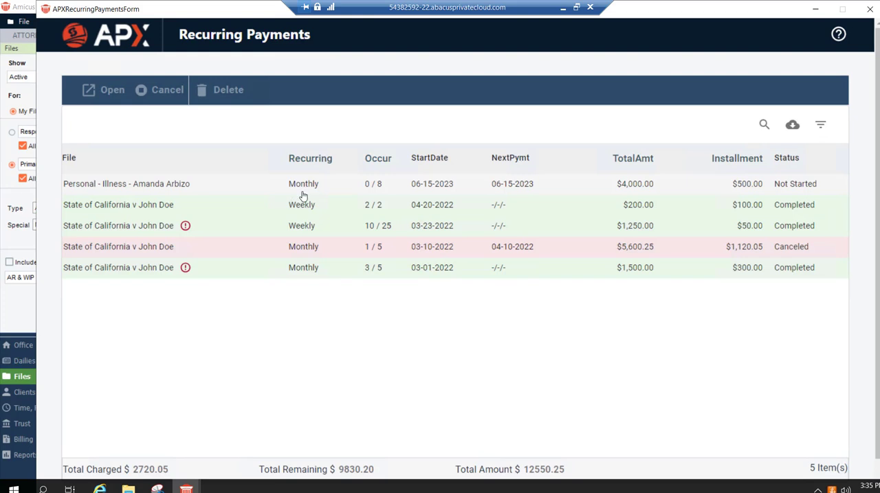
- View the details of the Personal - Illness schedule and the canceled State of California schedule, and close the recurring payments window
left_click(252, 184)
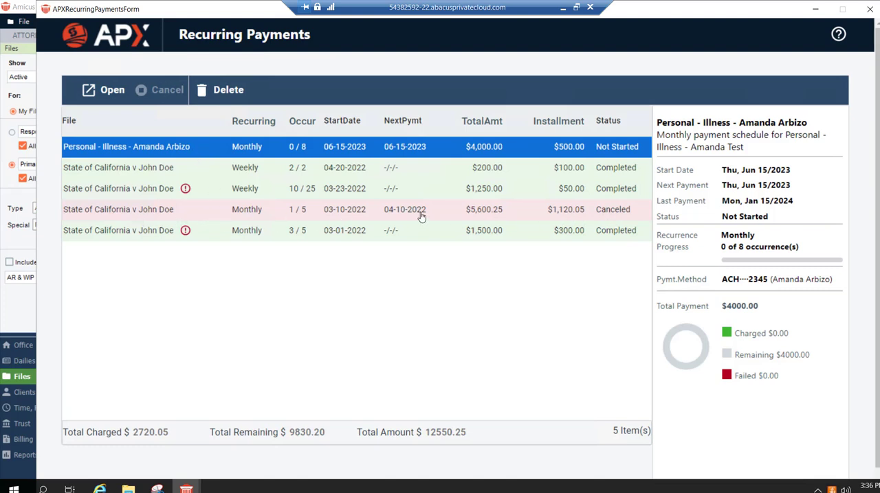
left_click(213, 213)
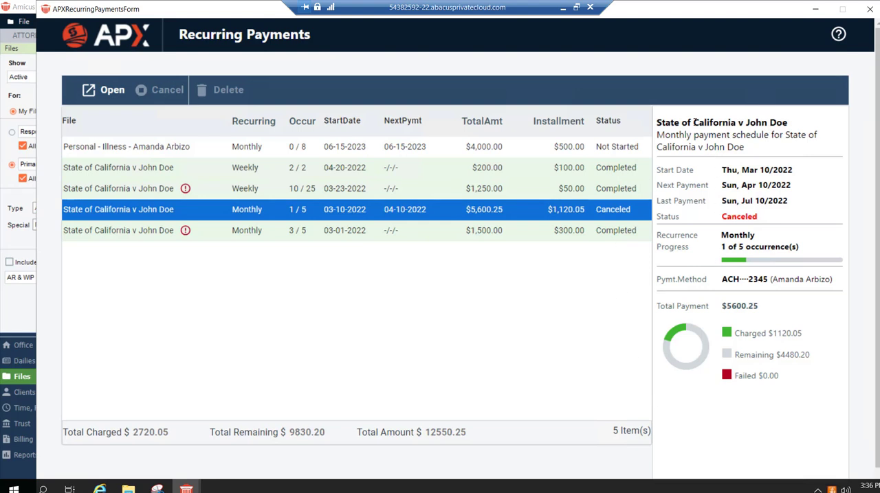
left_click(401, 213)
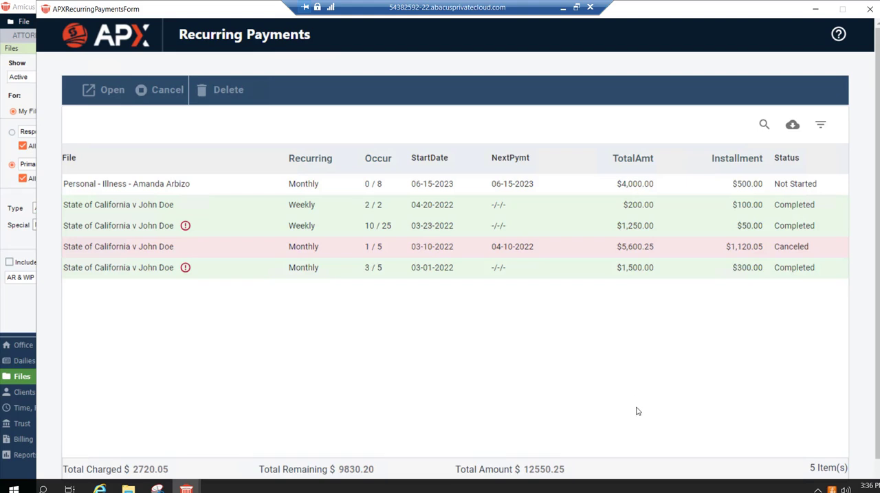
left_click(870, 12)
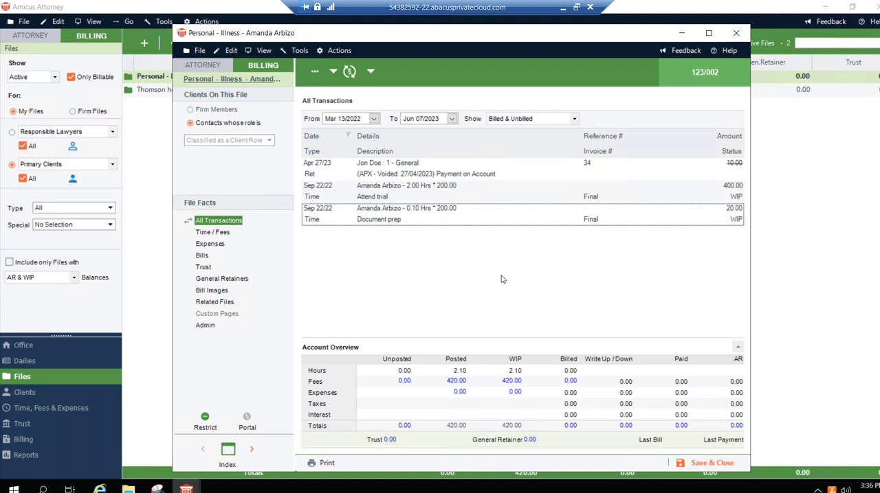
- Switch to the APX portal in the browser and log in with the username and password from the saved APX Portal record
left_click(563, 8)
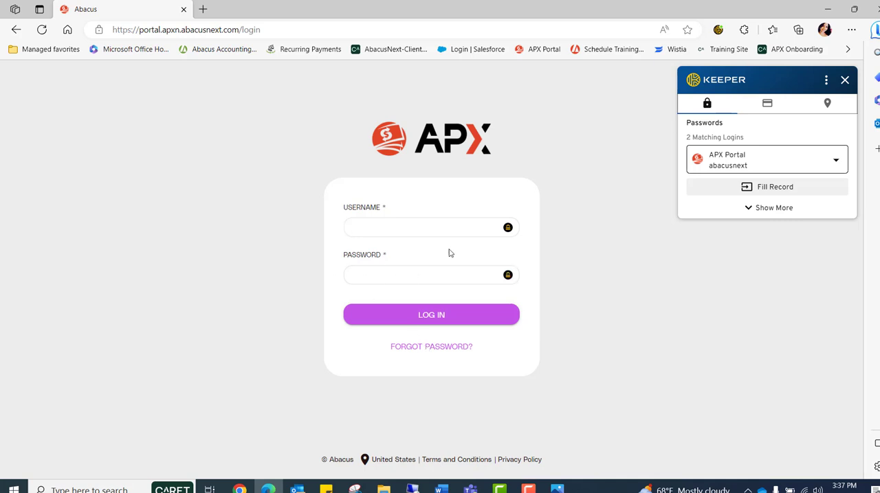
left_click(746, 187)
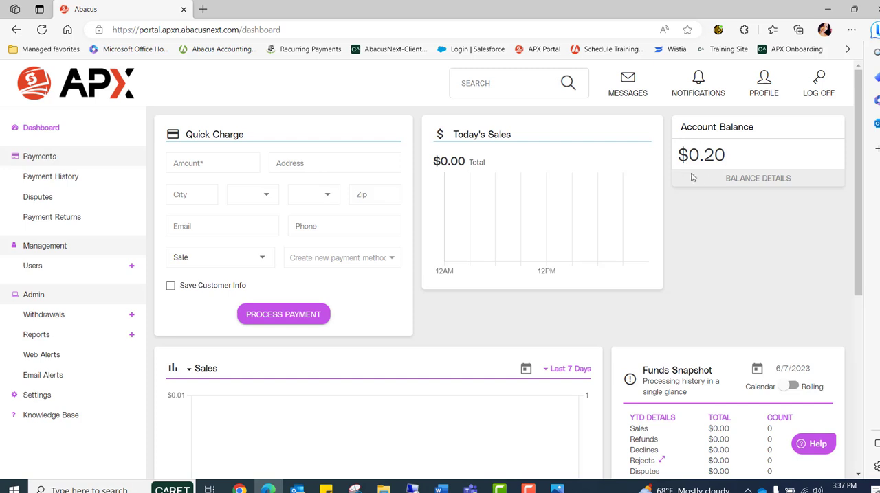
- Examine the date picker and period options for the dashboard's Sales chart, keeping the period at Last 7 Days
scroll(317, 280, "down", 3)
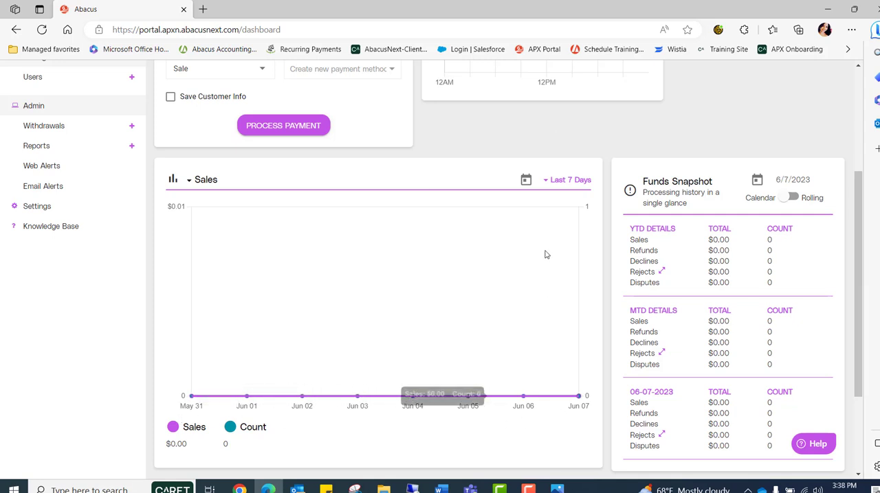
left_click(526, 180)
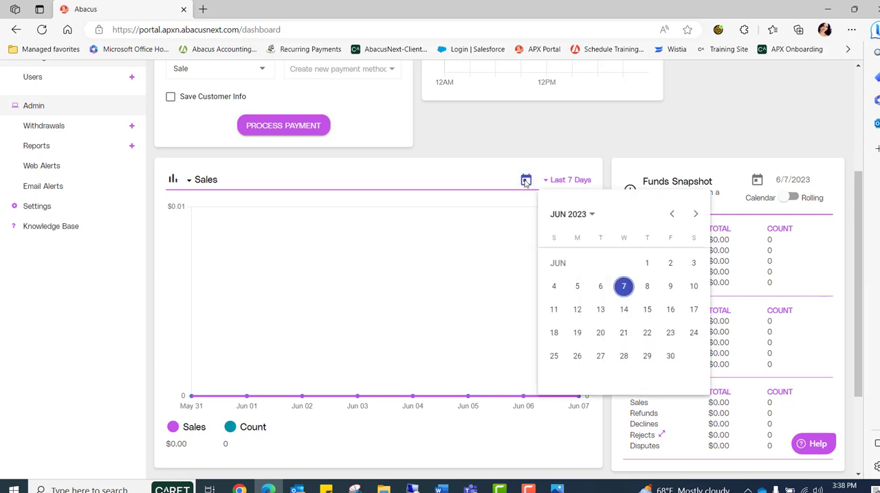
left_click(525, 181)
left_click(547, 181)
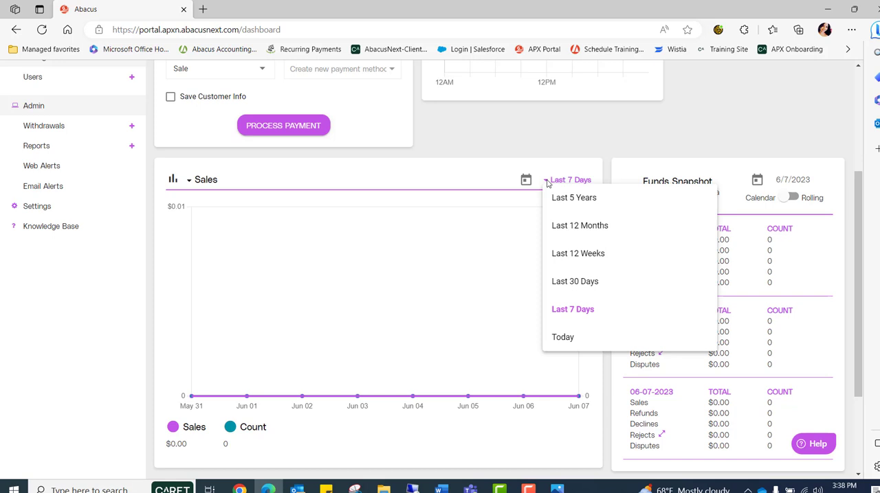
left_click(649, 170)
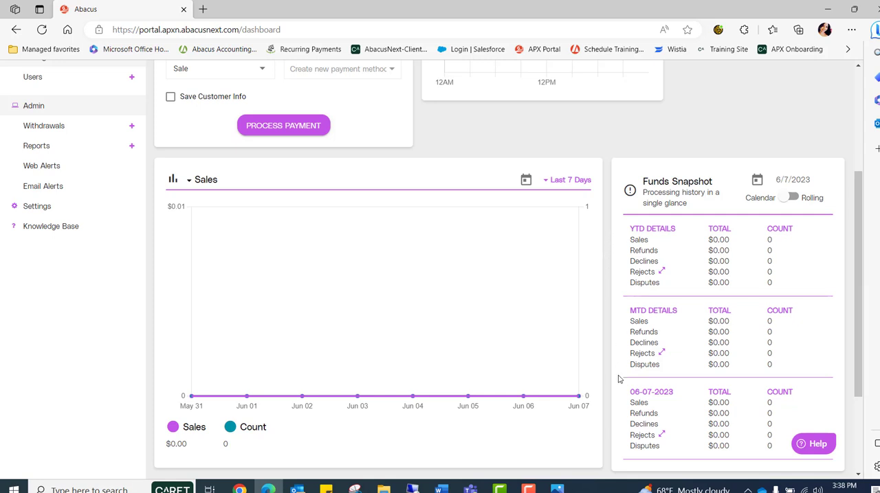
- Check the Funds Snapshot date picker and switch the snapshot from Calendar to Rolling
left_click(757, 182)
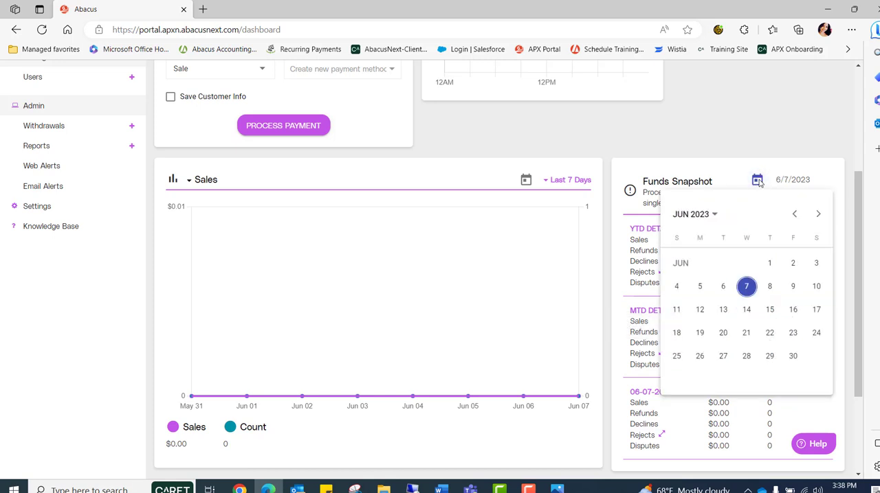
left_click(758, 181)
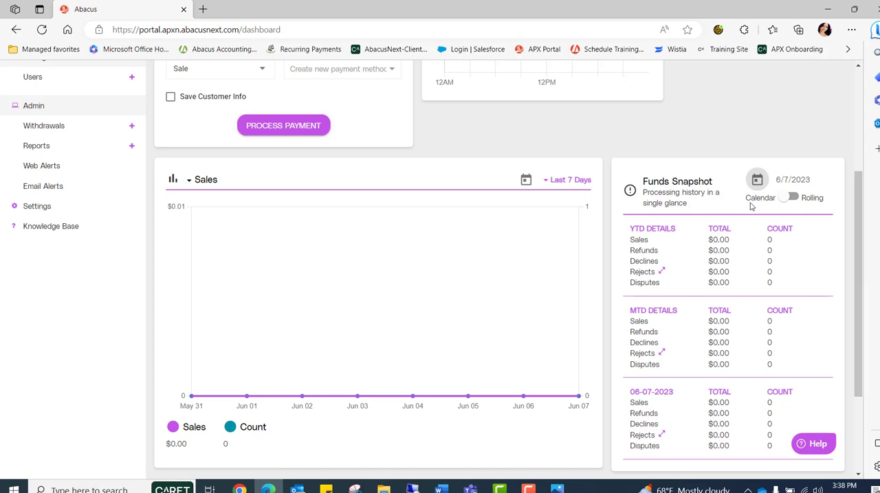
left_click(789, 200)
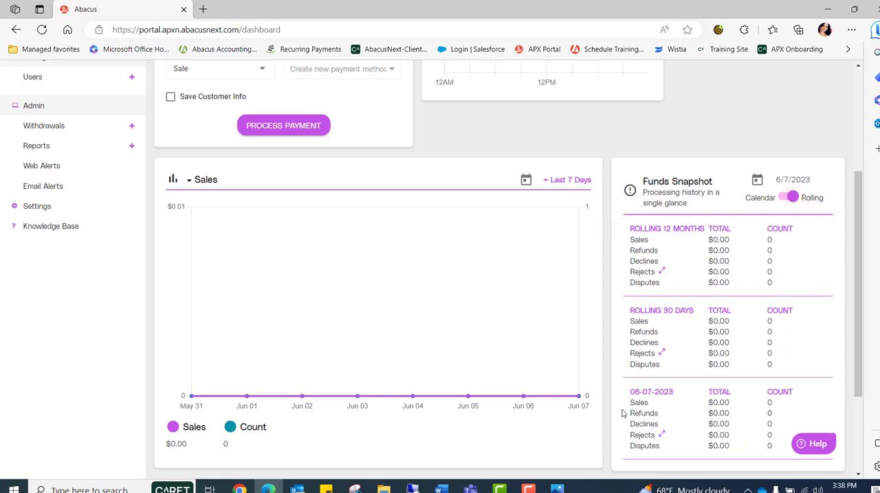
- Open the portal's Payment History and examine the status markers of the listed transactions
scroll(275, 252, "up", 3)
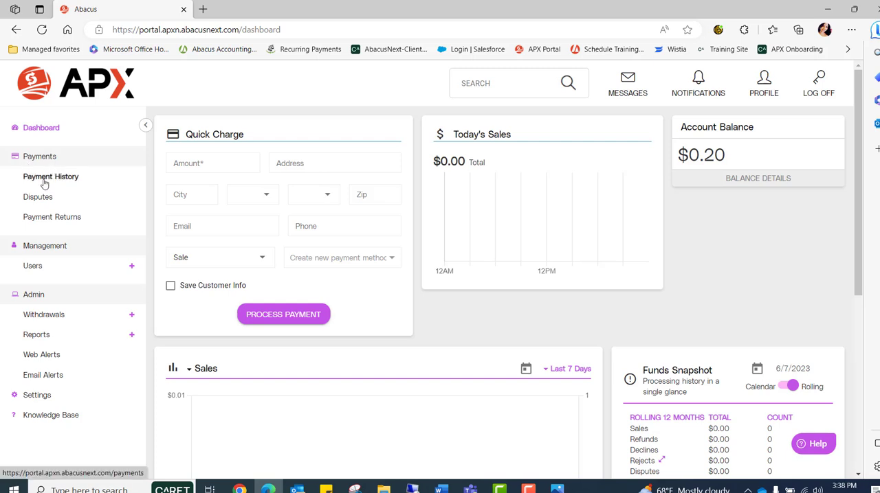
left_click(43, 180)
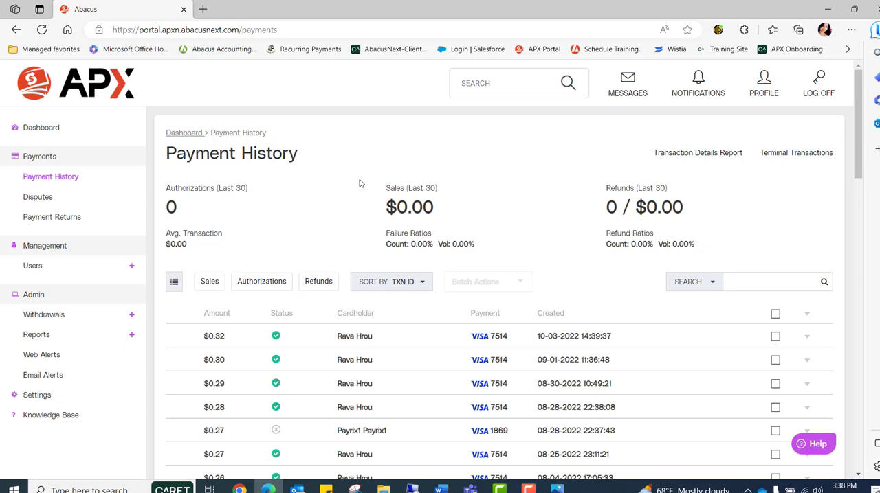
scroll(359, 184, "down", 2)
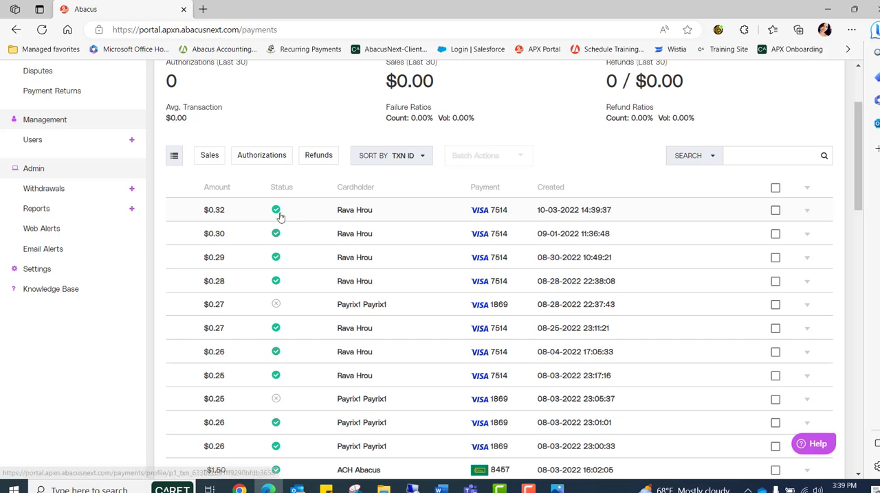
mouse_move(279, 217)
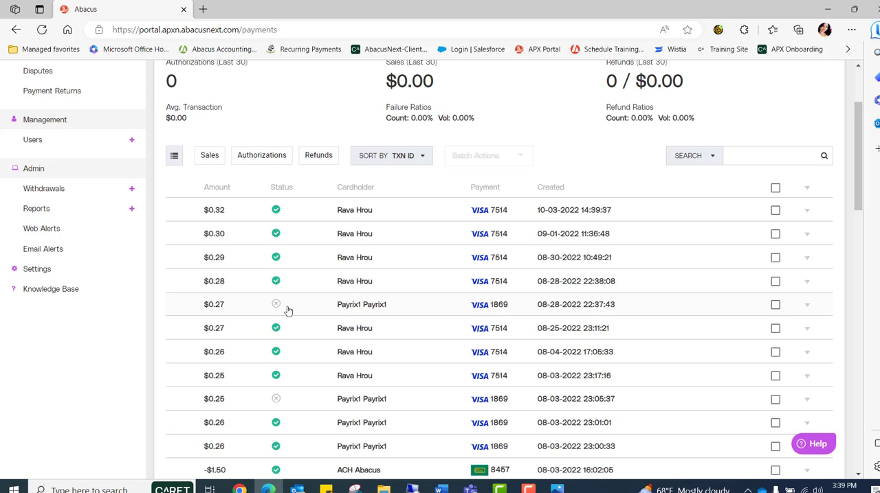
mouse_move(274, 309)
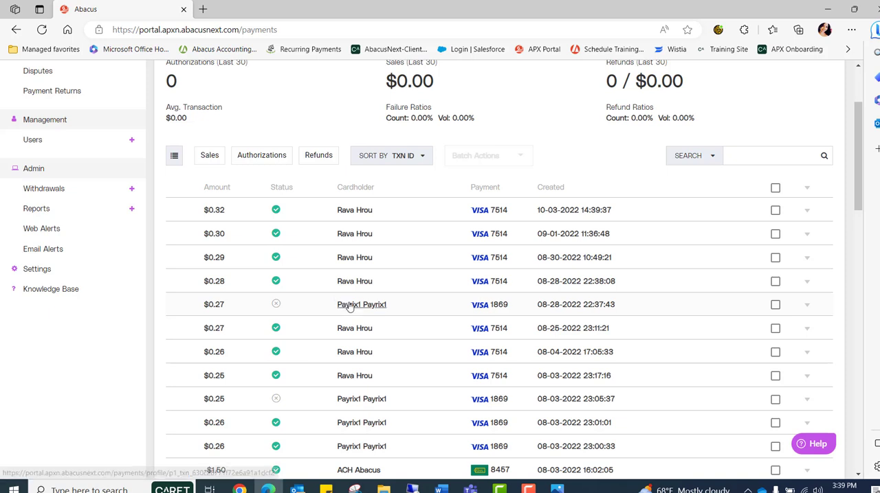
- Open the failed $0.27 sale from 08-28-2022 and examine its failure reason and transaction details
left_click(276, 307)
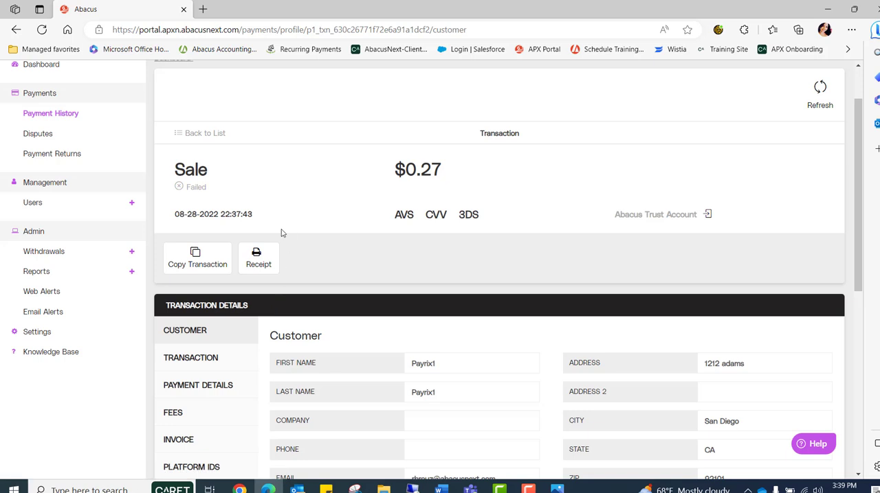
left_click_drag(259, 205, 174, 204)
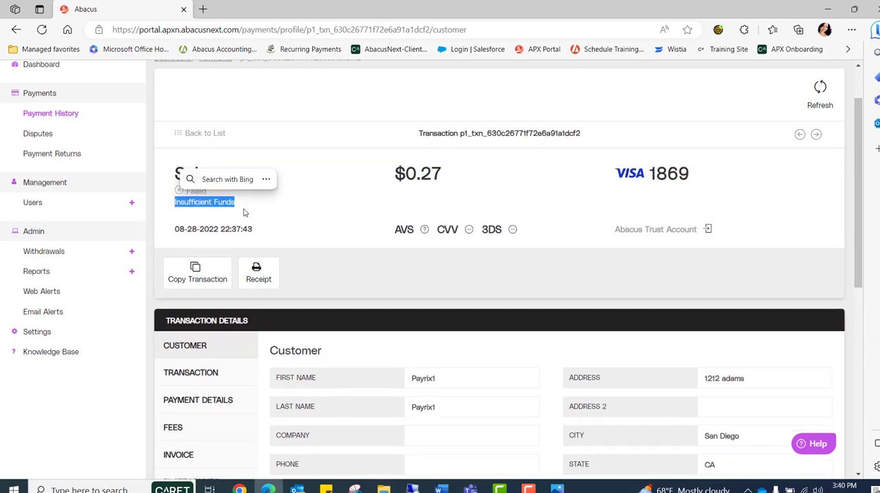
left_click(272, 174)
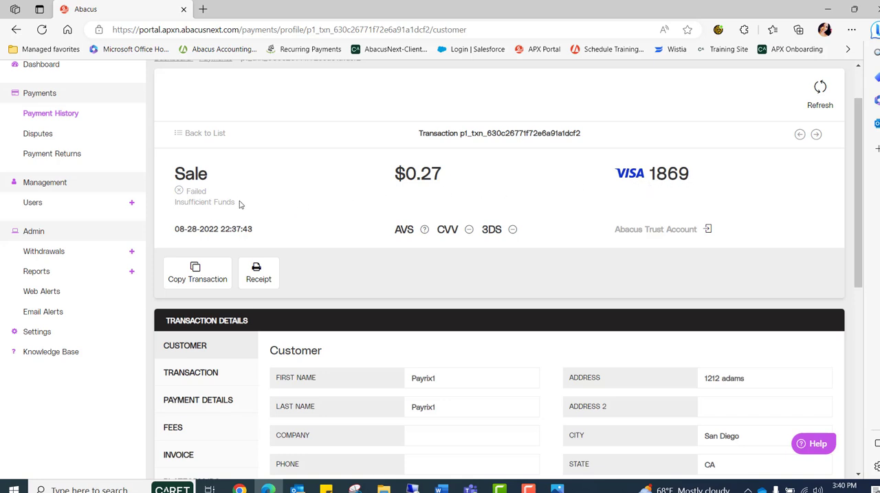
left_click_drag(235, 202, 174, 202)
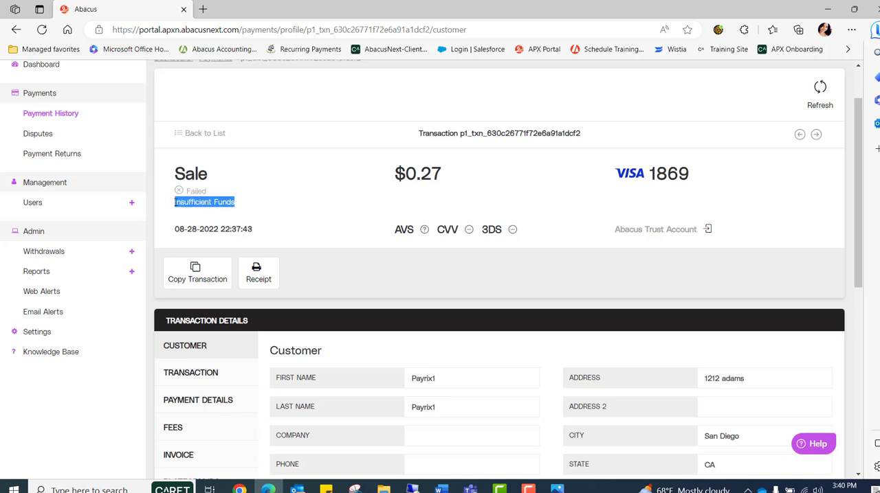
left_click(282, 213)
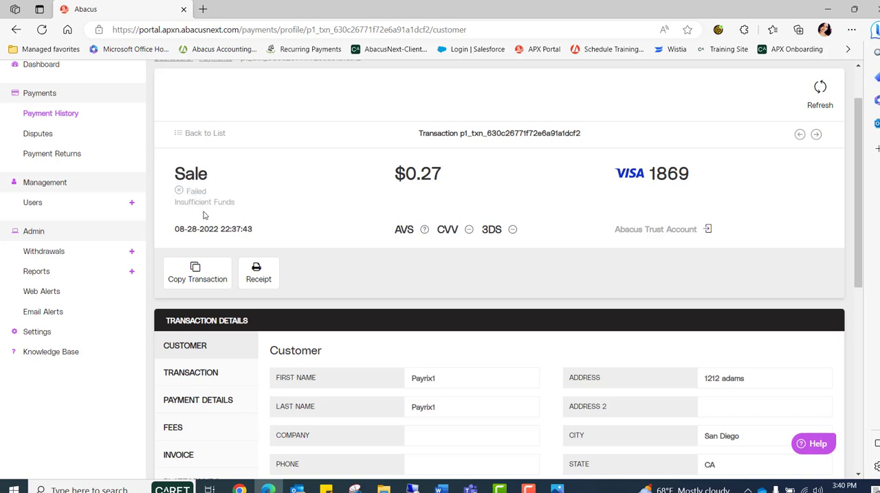
scroll(203, 215, "down", 1)
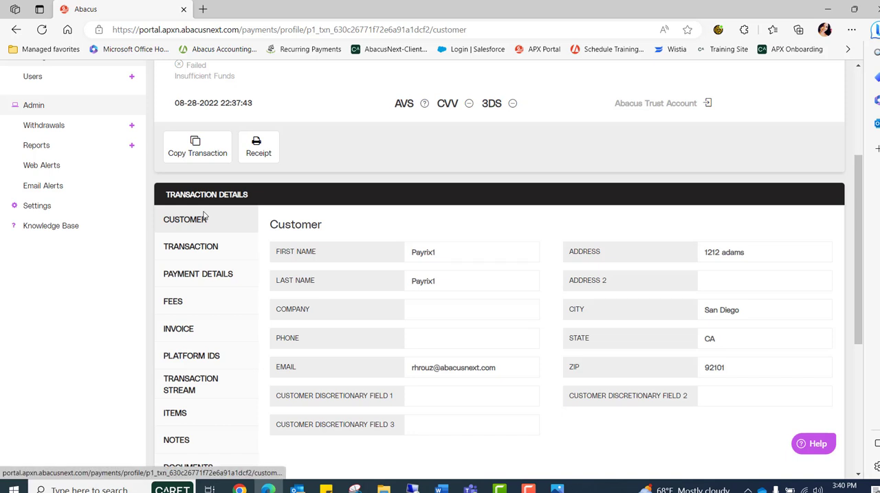
scroll(204, 217, "down", 1)
scroll(226, 251, "down", 1)
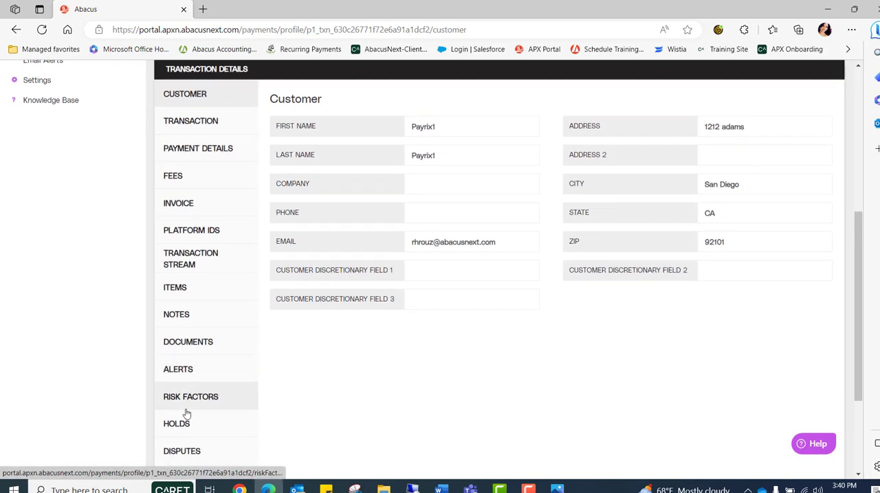
- Examine the alerts recorded for the failed $0.27 sale
left_click(175, 376)
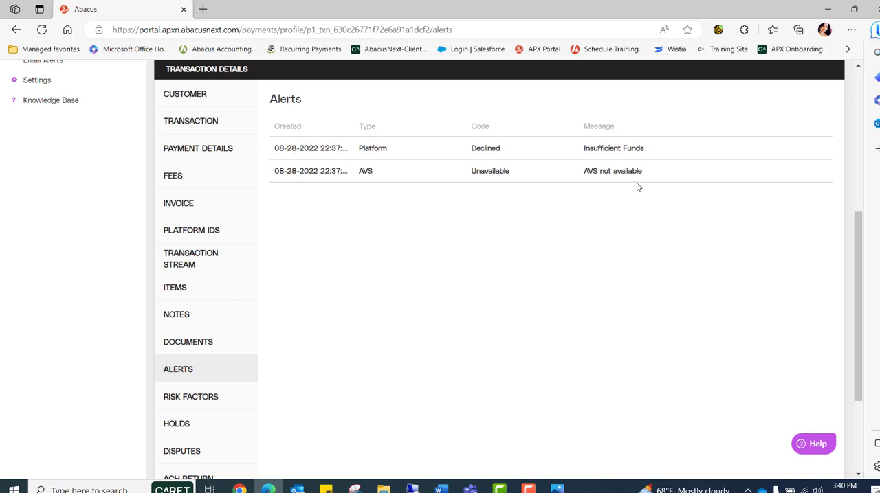
- Review the portal's Disputes page with its status filters and the Payment Returns page
scroll(360, 295, "up", 5)
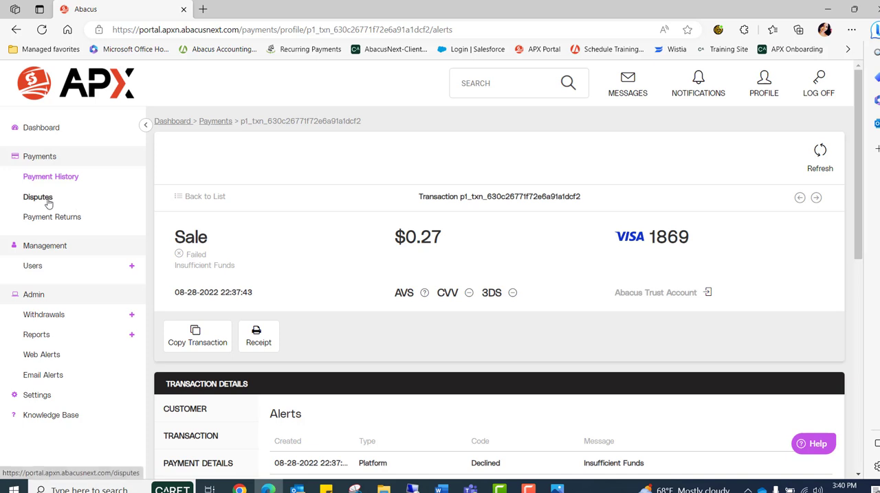
left_click(47, 199)
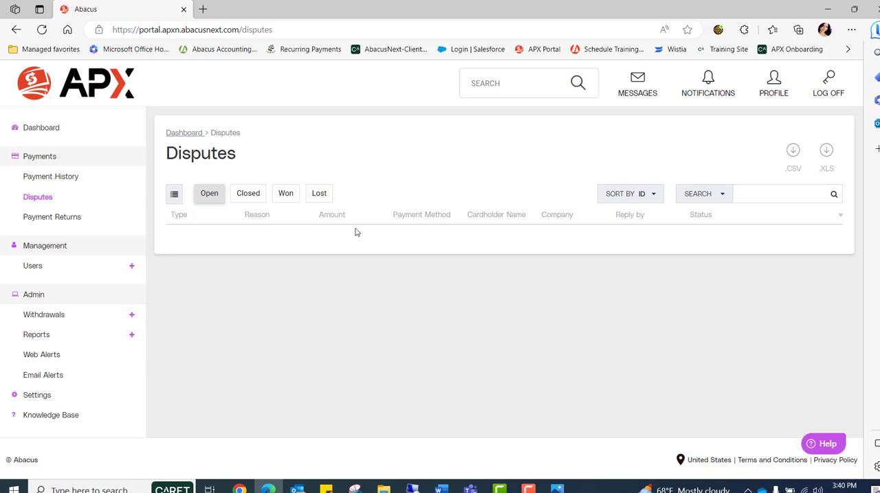
left_click(52, 217)
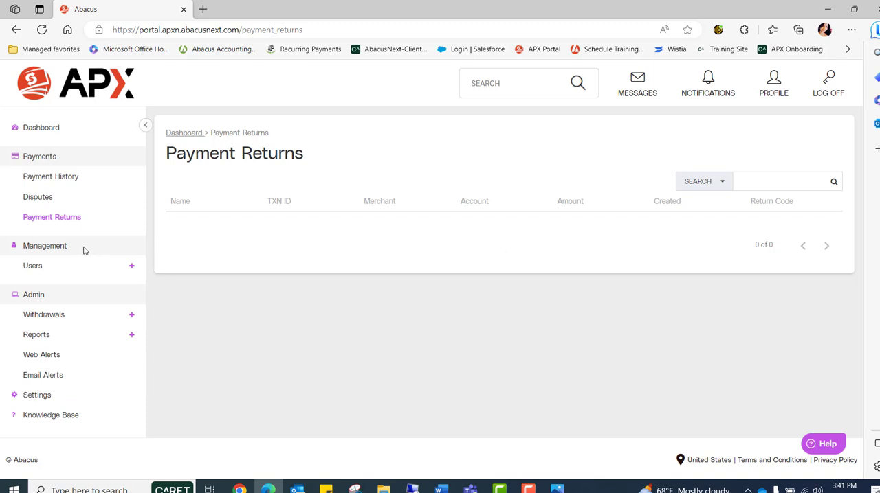
- Open the Users page, examine the role options in the new-user form, and cancel without adding a user
left_click(36, 268)
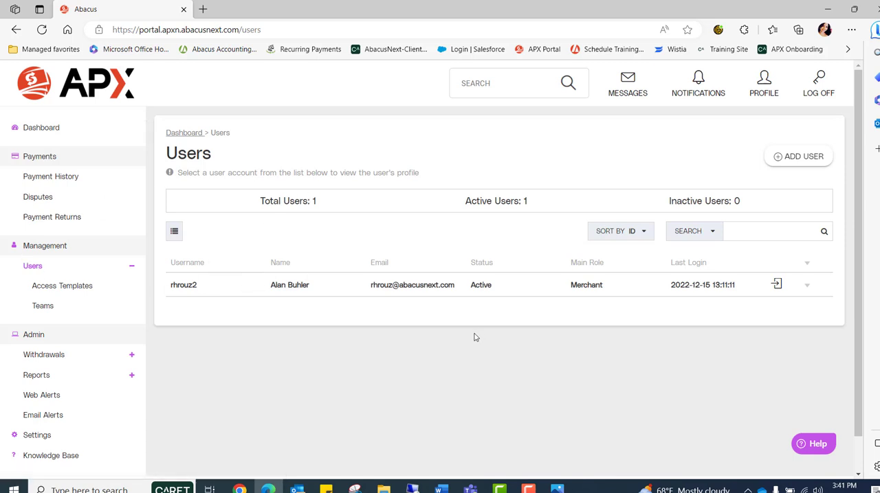
left_click(803, 158)
left_click(415, 225)
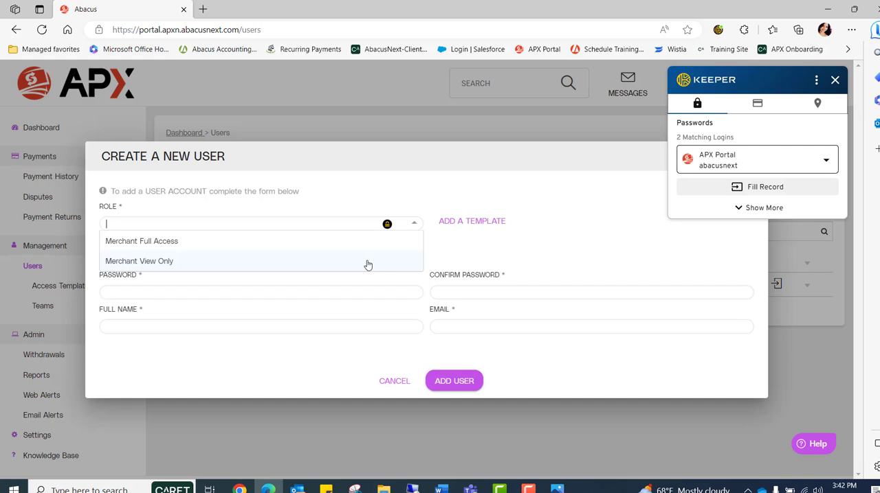
left_click(464, 264)
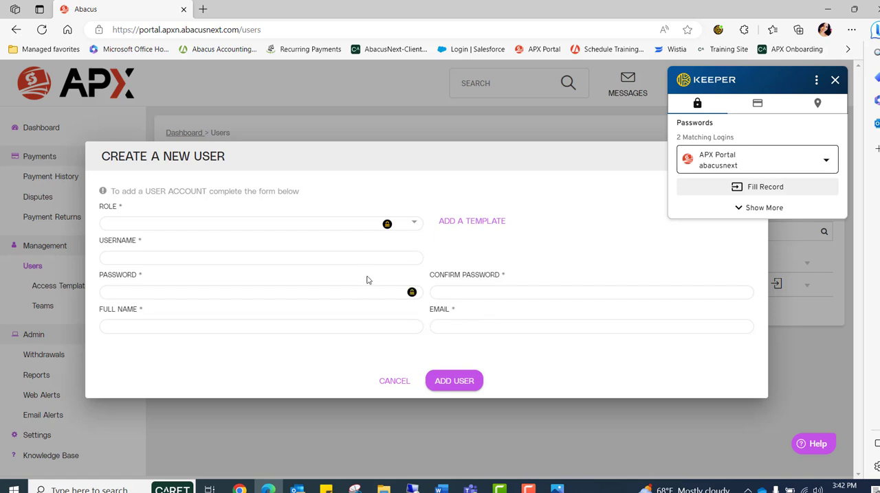
left_click(396, 385)
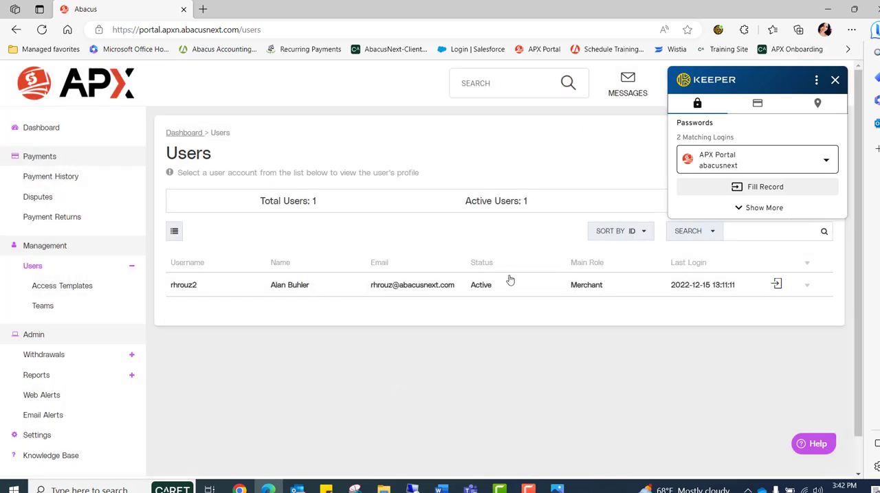
left_click(834, 80)
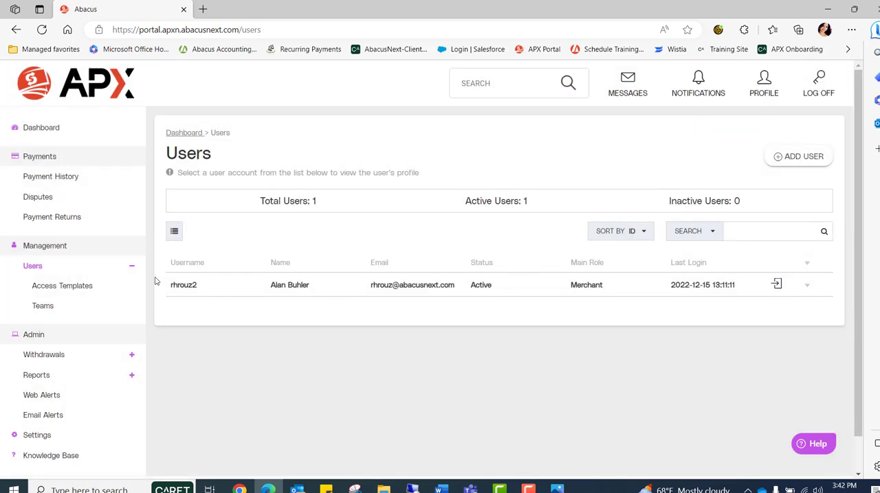
- Open the Withdrawals page and examine the account balance, next withdrawal and withdrawal schedules
scroll(155, 281, "down", 1)
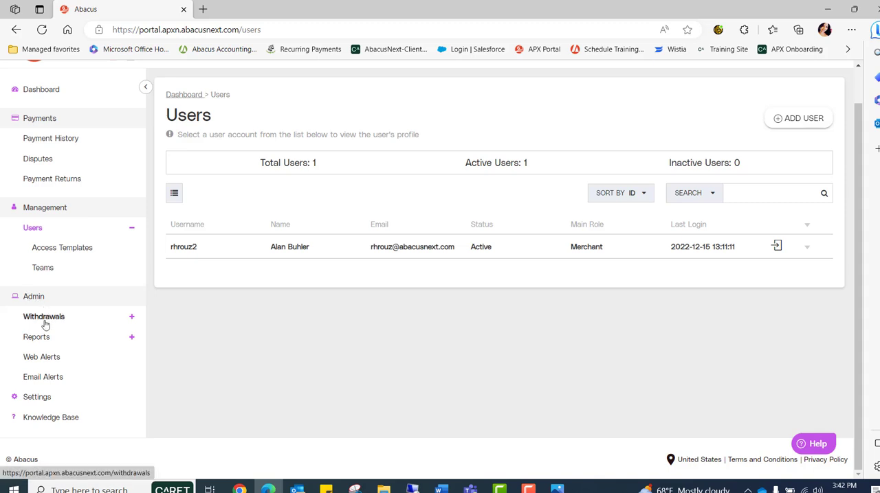
left_click(44, 321)
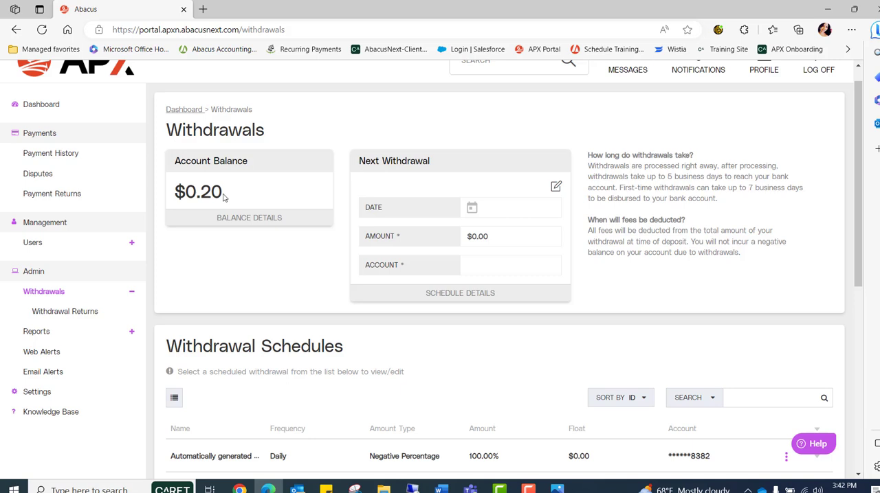
scroll(213, 196, "down", 2)
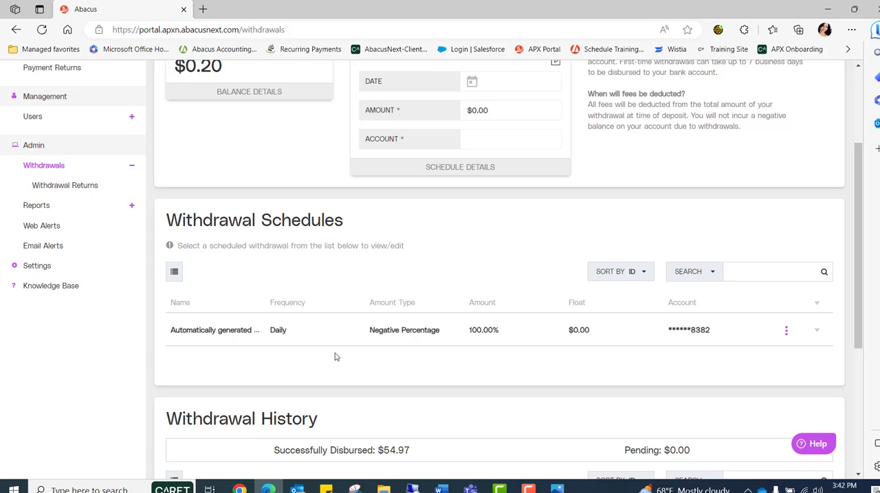
scroll(336, 356, "down", 3)
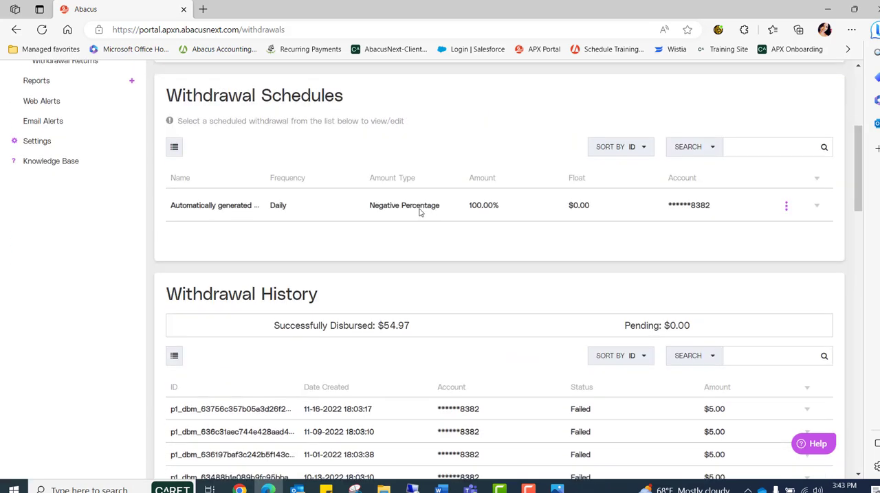
- Examine the Withdrawal History and highlight the two processed entries dated 10-04-2022
scroll(420, 211, "down", 1)
scroll(420, 211, "down", 1)
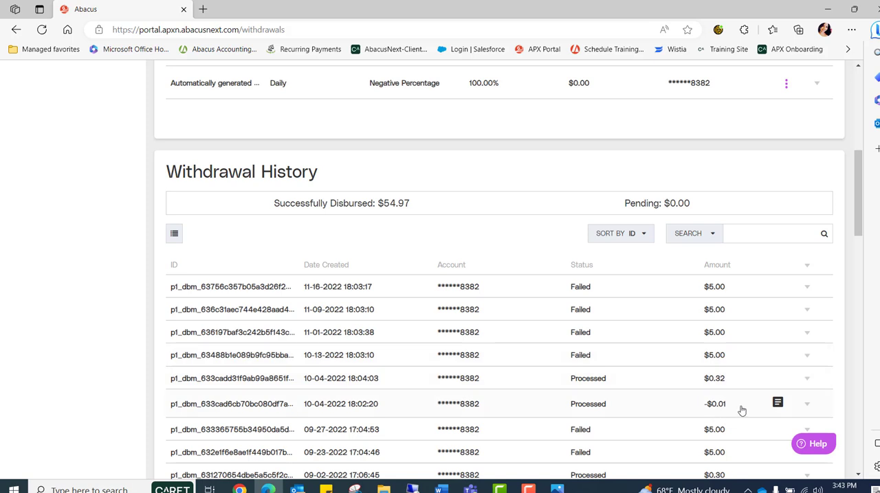
left_click_drag(727, 404, 300, 382)
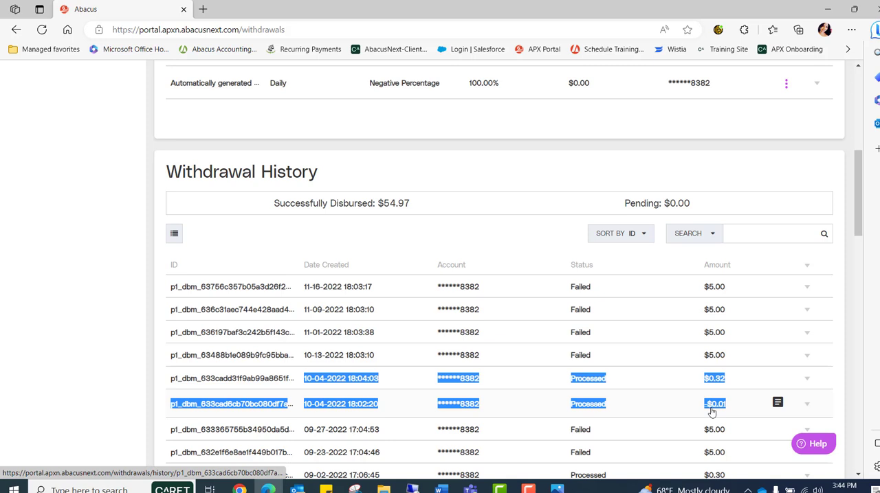
- Return to the portal's Dashboard
scroll(712, 411, "up", 5)
left_click(46, 110)
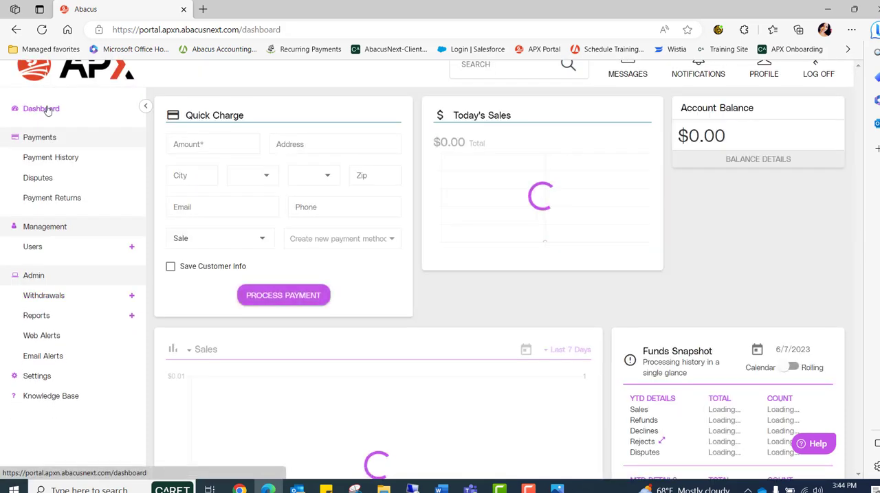